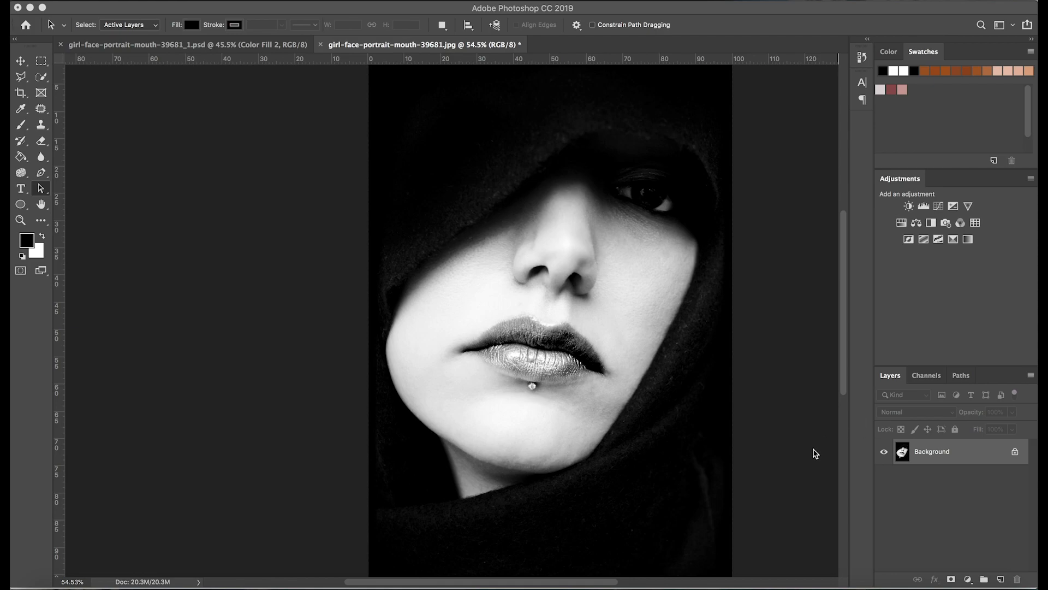
Step: Add a Curves adjustment layer, lower a highlight point to input 215 and output 202, and compare the image without the adjustment
click(968, 579)
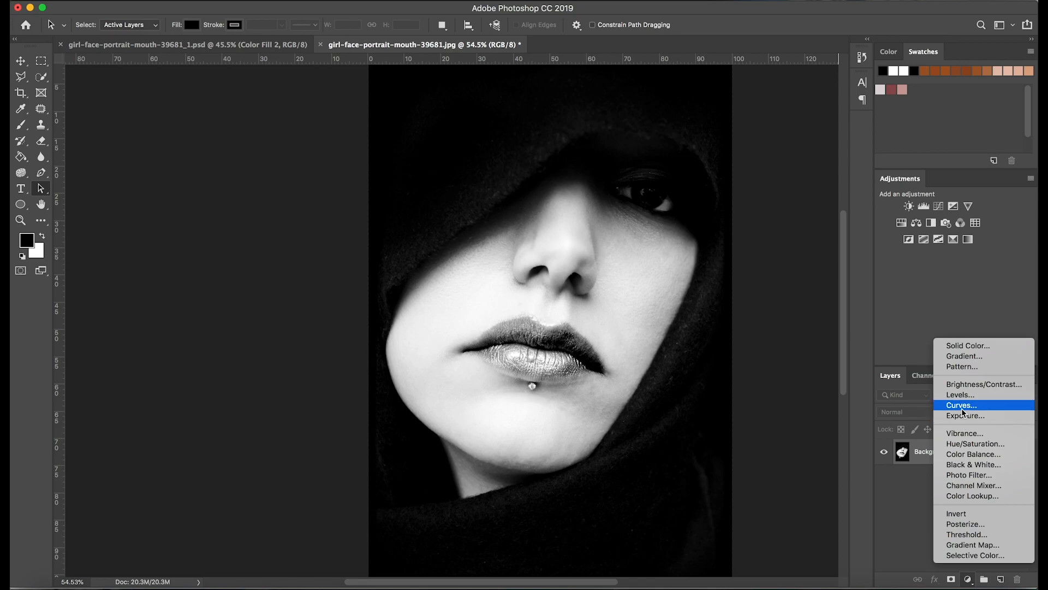
click(983, 409)
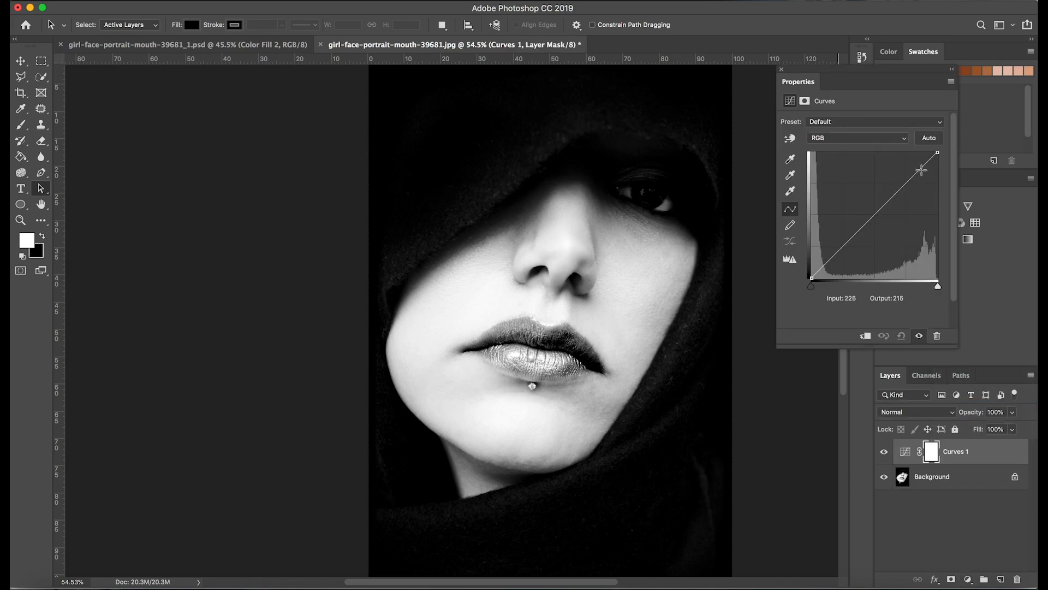
drag(915, 173, 918, 178)
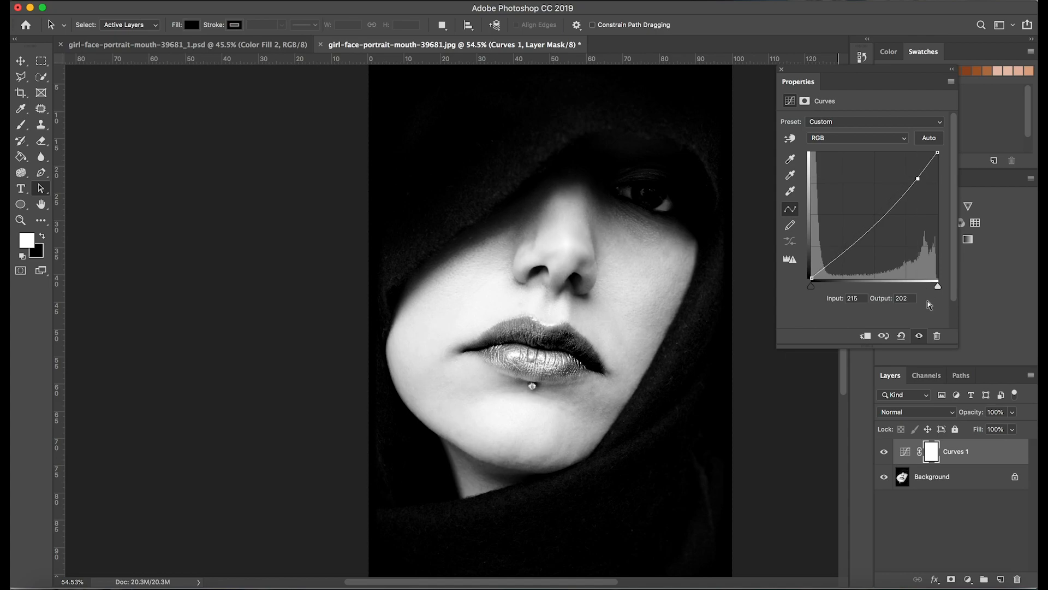
click(919, 337)
click(919, 336)
click(782, 71)
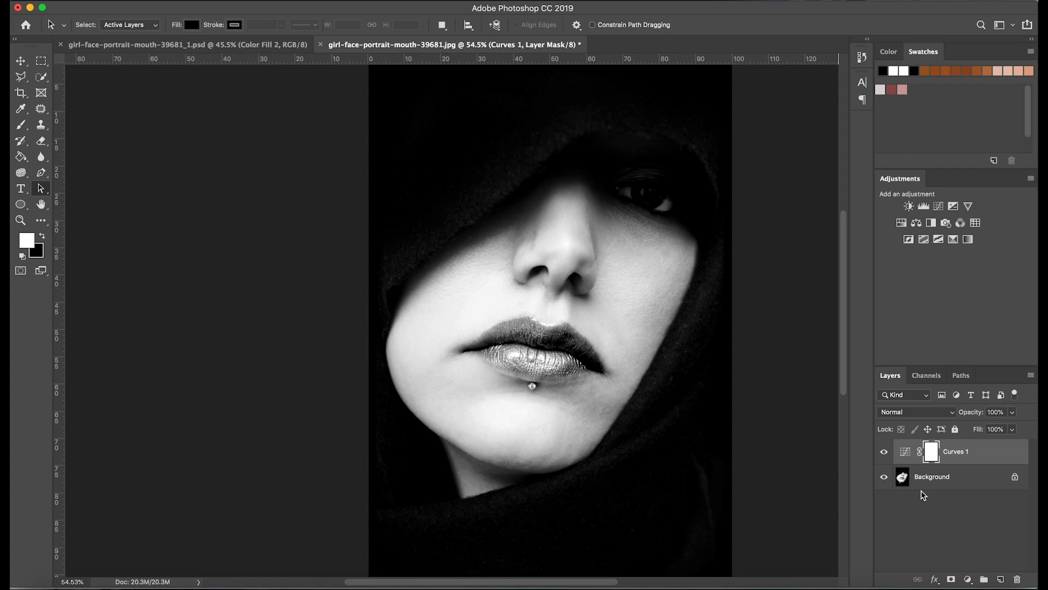
Step: Try tinting the portrait with a #9b2703 Solid Color fill layer in Color blend mode, and delete that layer
click(969, 579)
click(962, 344)
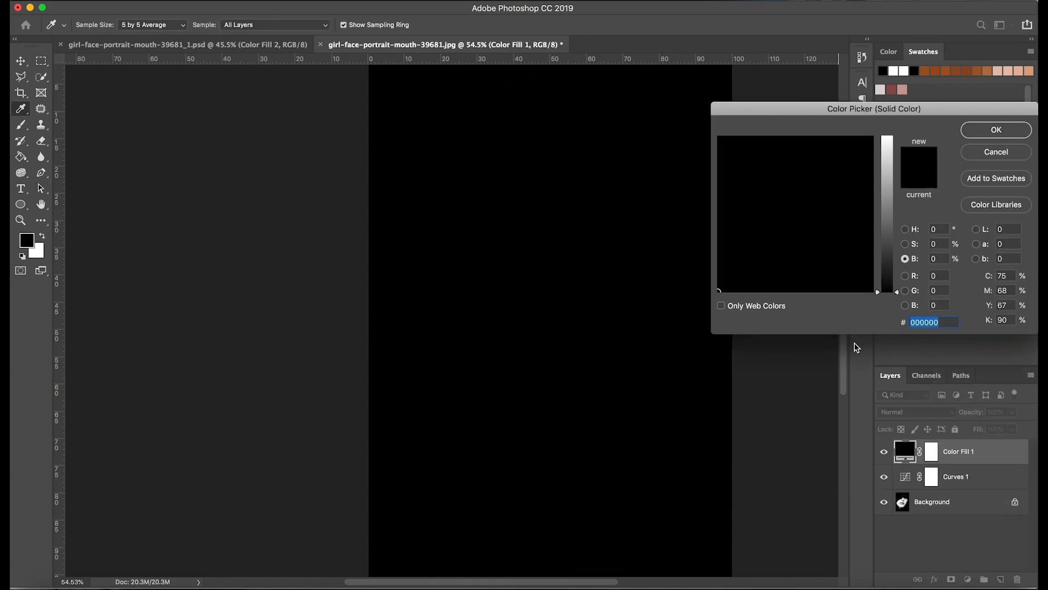
click(905, 230)
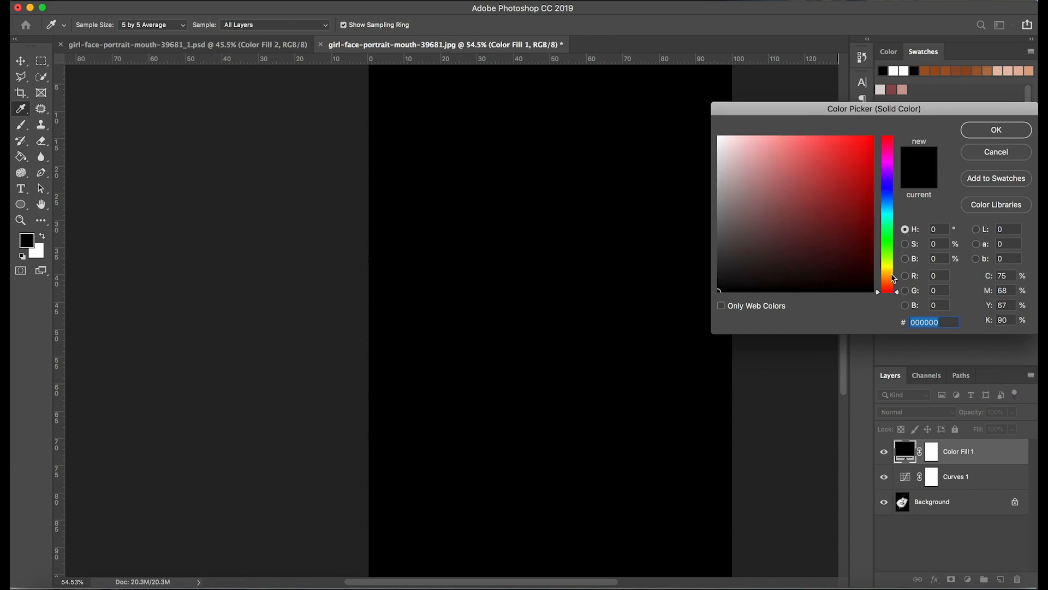
drag(892, 274, 891, 285)
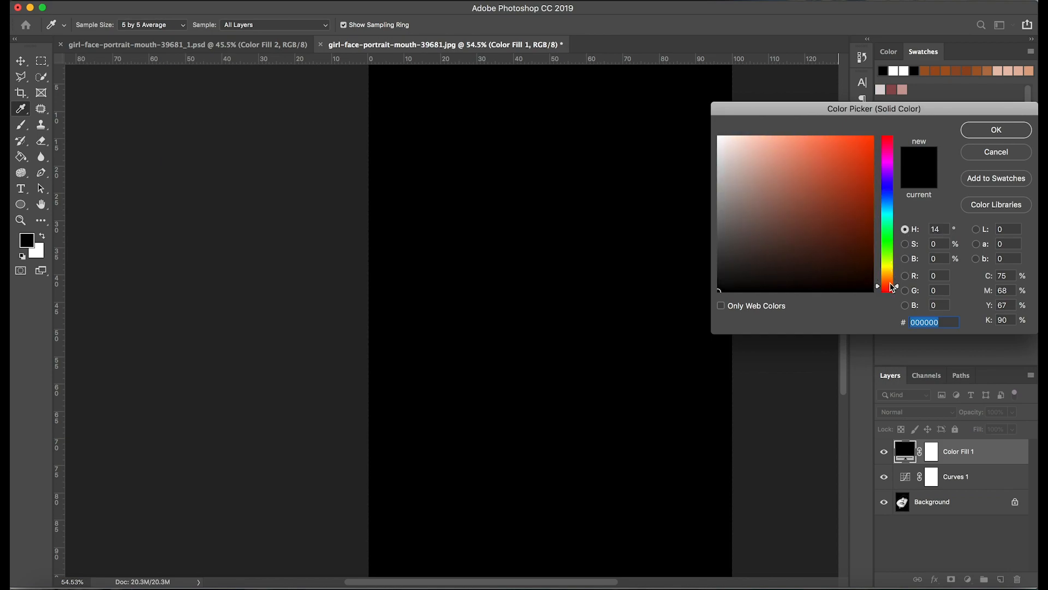
drag(857, 192, 871, 197)
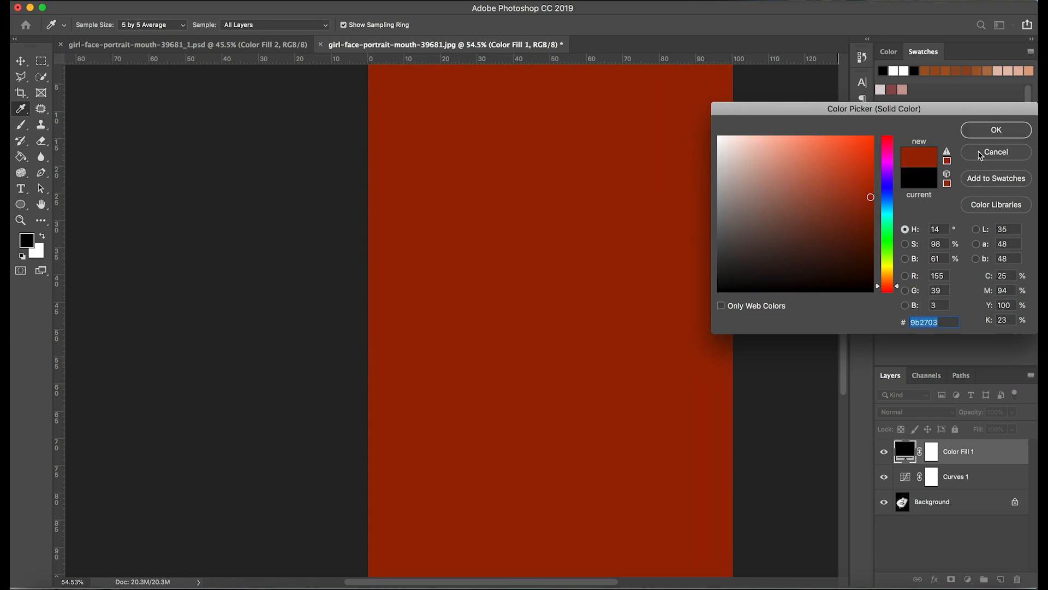
click(1021, 127)
click(921, 414)
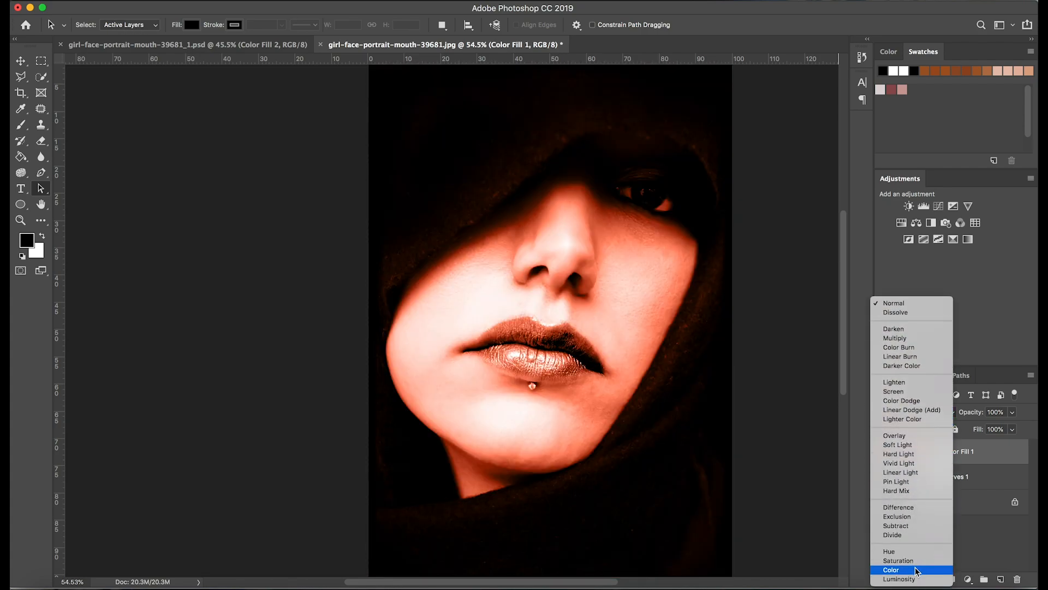
click(916, 571)
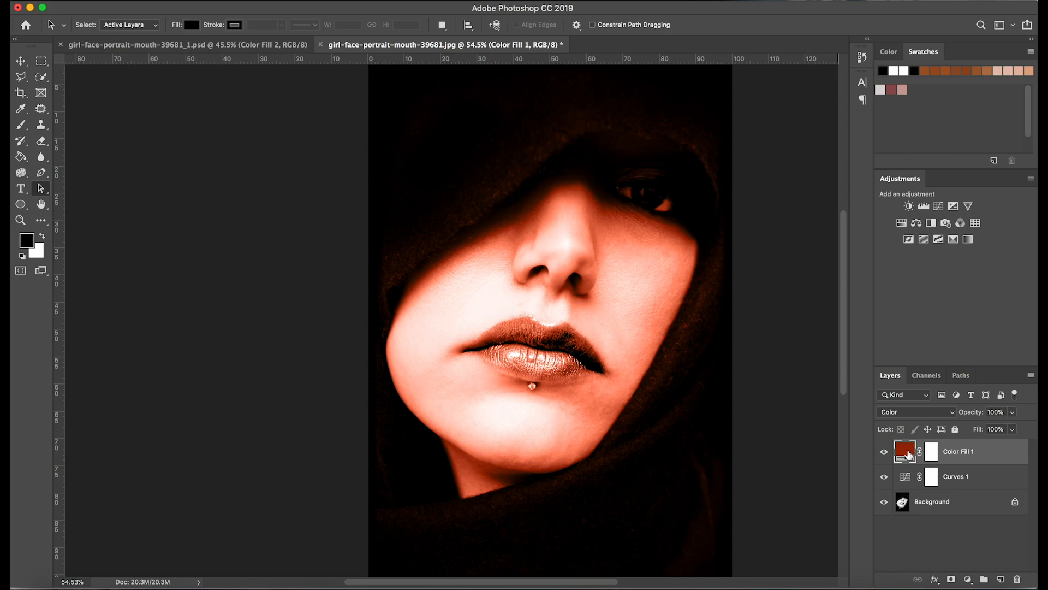
drag(909, 451, 1020, 582)
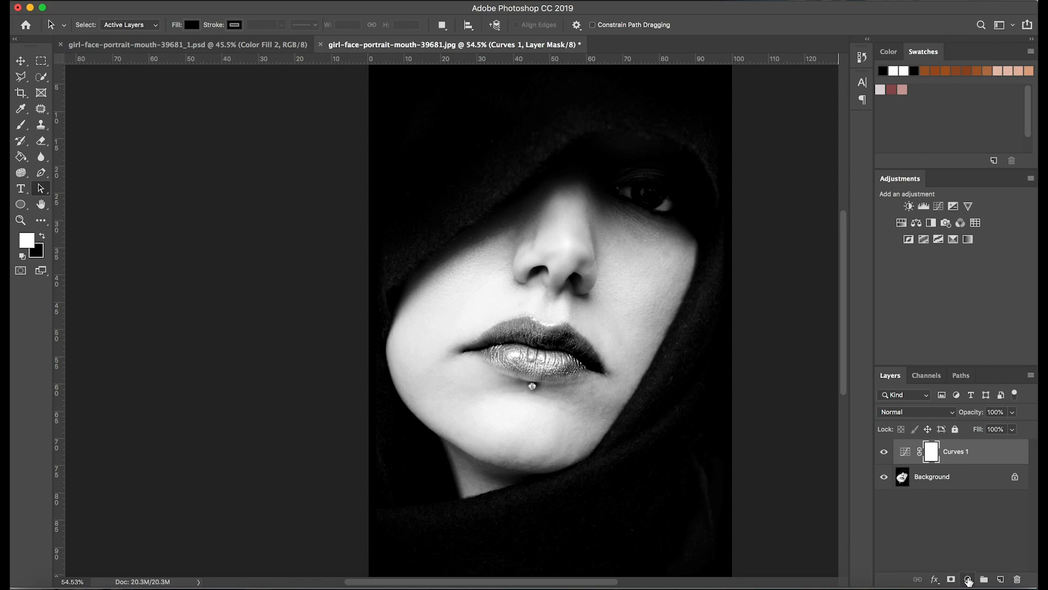
Step: Add a Gradient Map adjustment layer above the Curves layer and open its gradient for editing
click(968, 579)
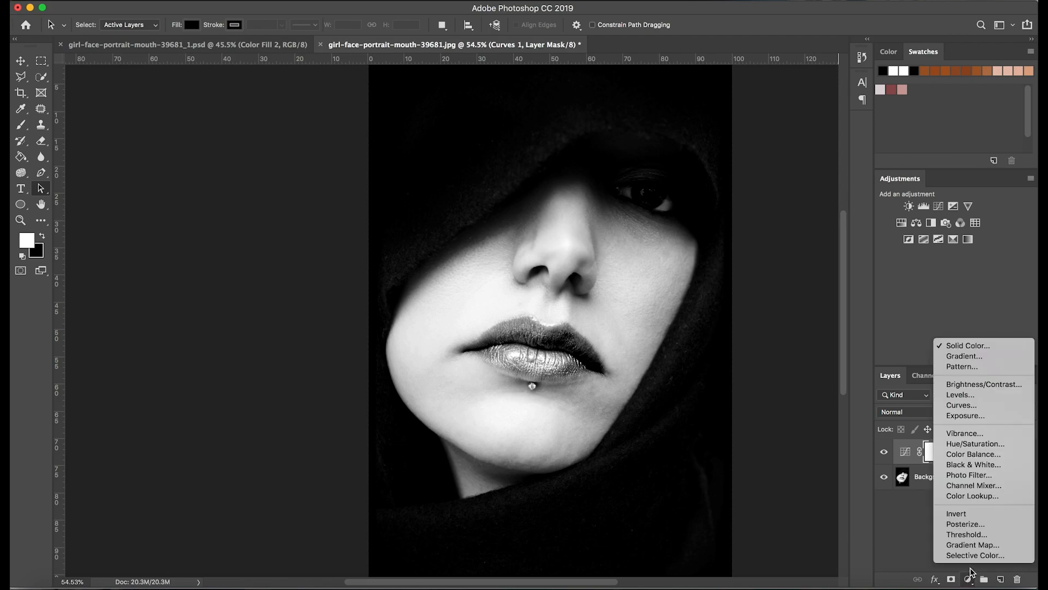
click(973, 544)
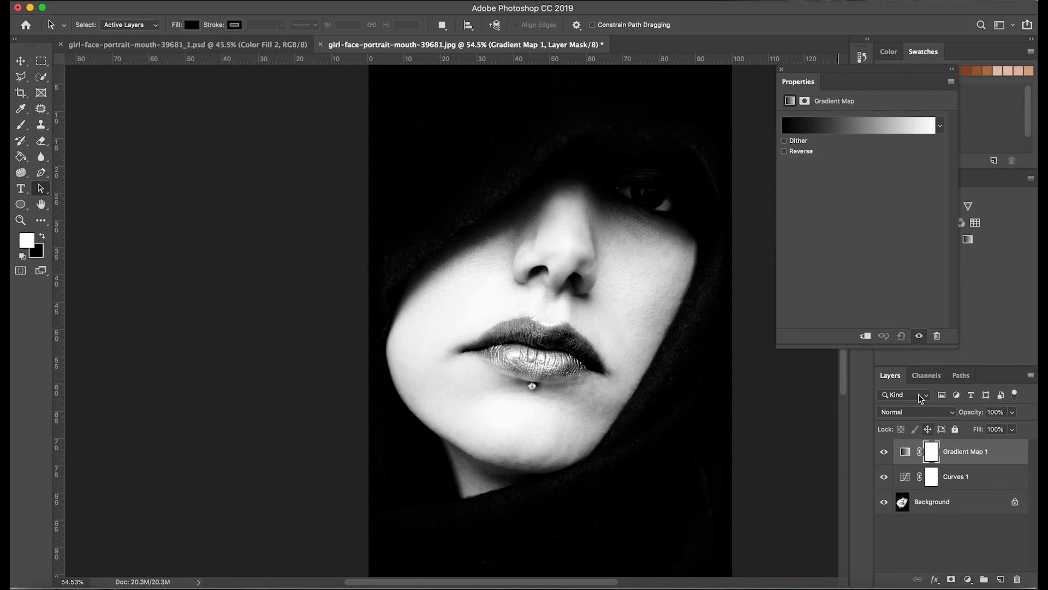
click(842, 129)
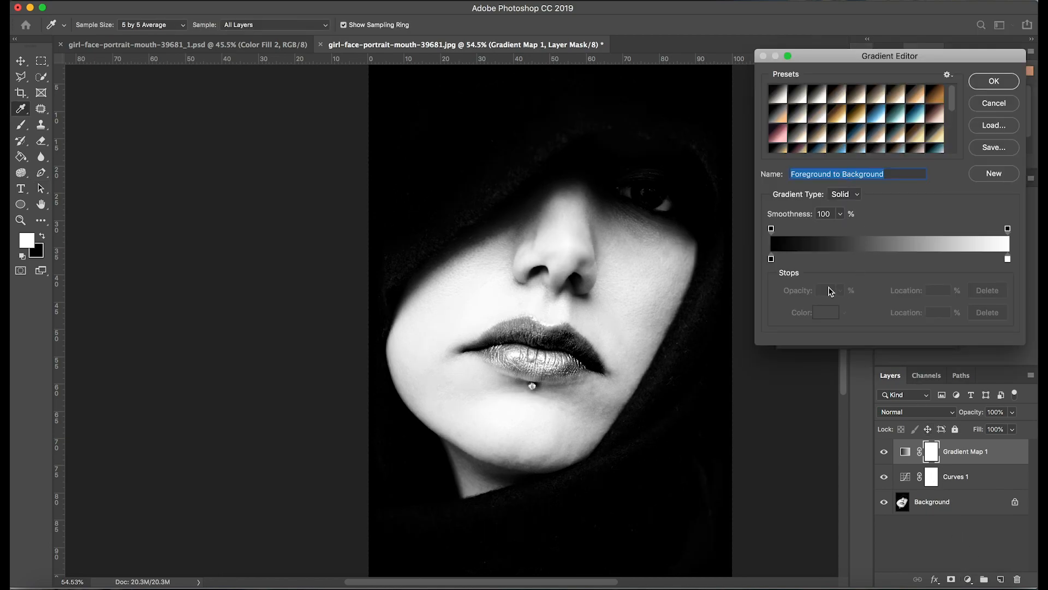
Step: Set the gradient's shadow stop at location 0% to pure red
click(772, 259)
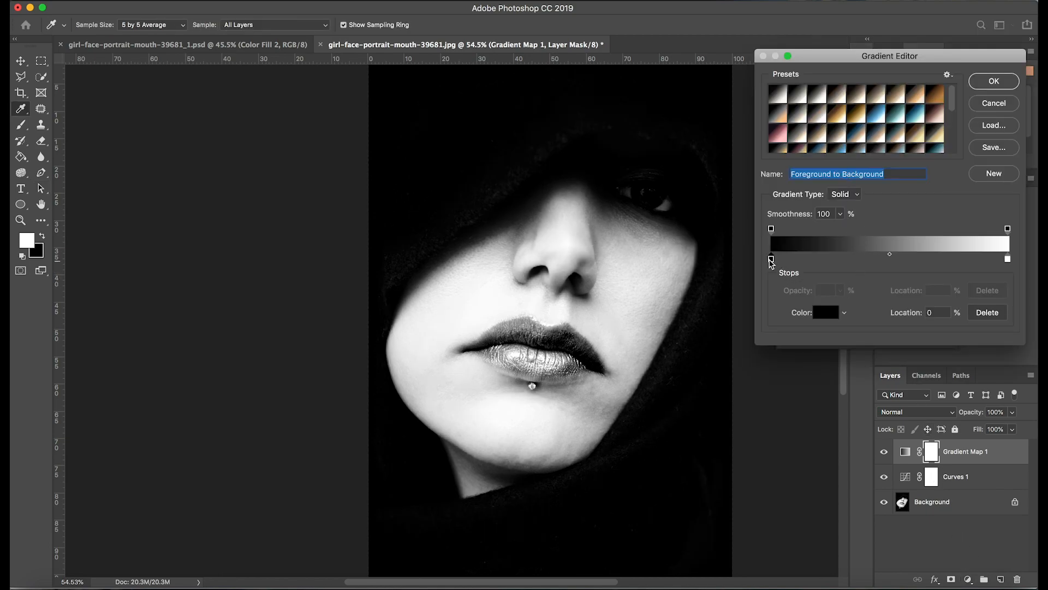
click(1008, 259)
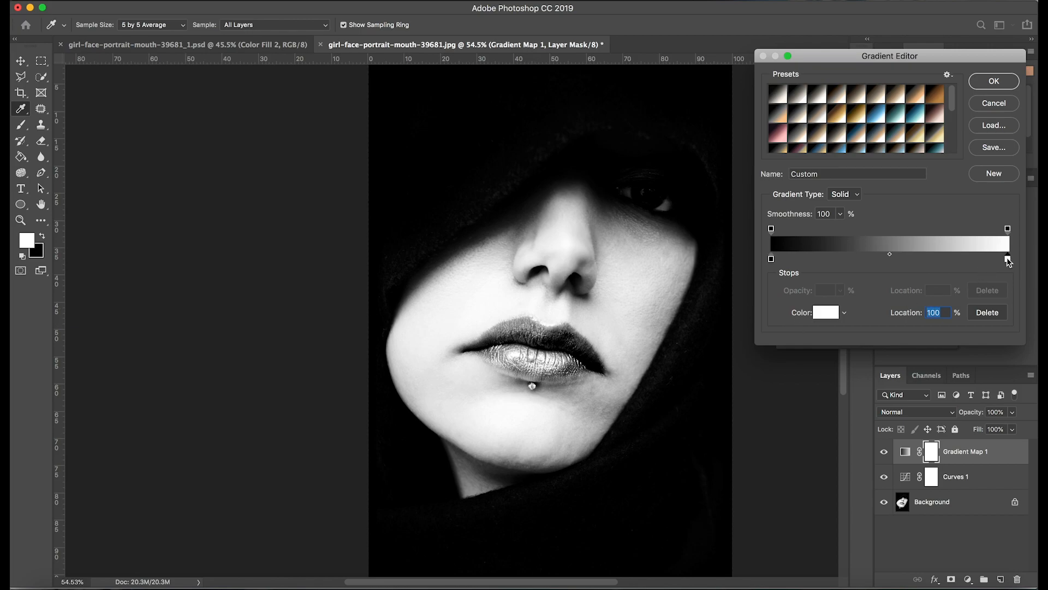
click(771, 259)
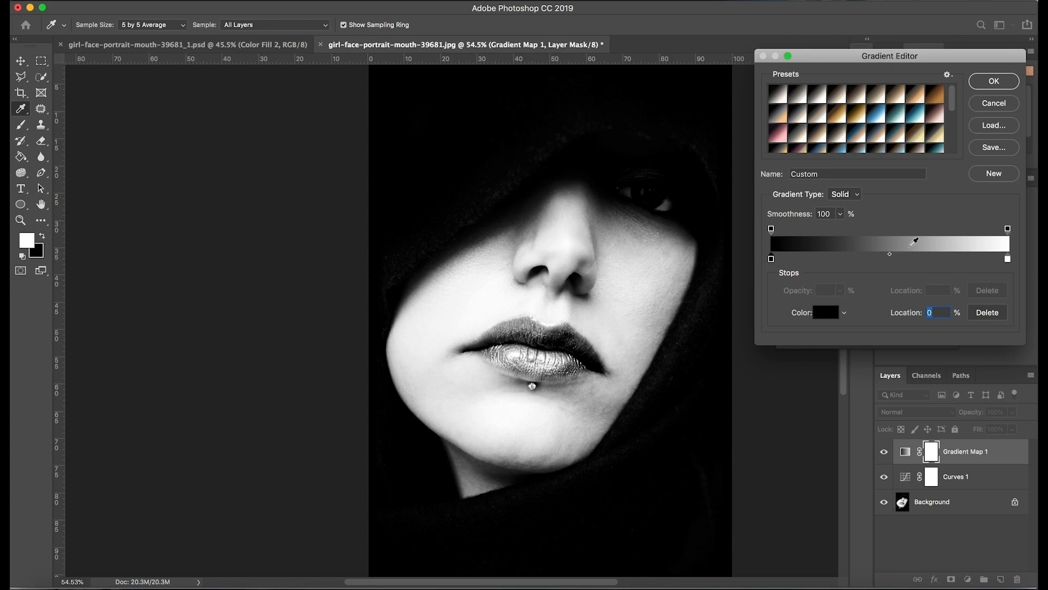
click(827, 313)
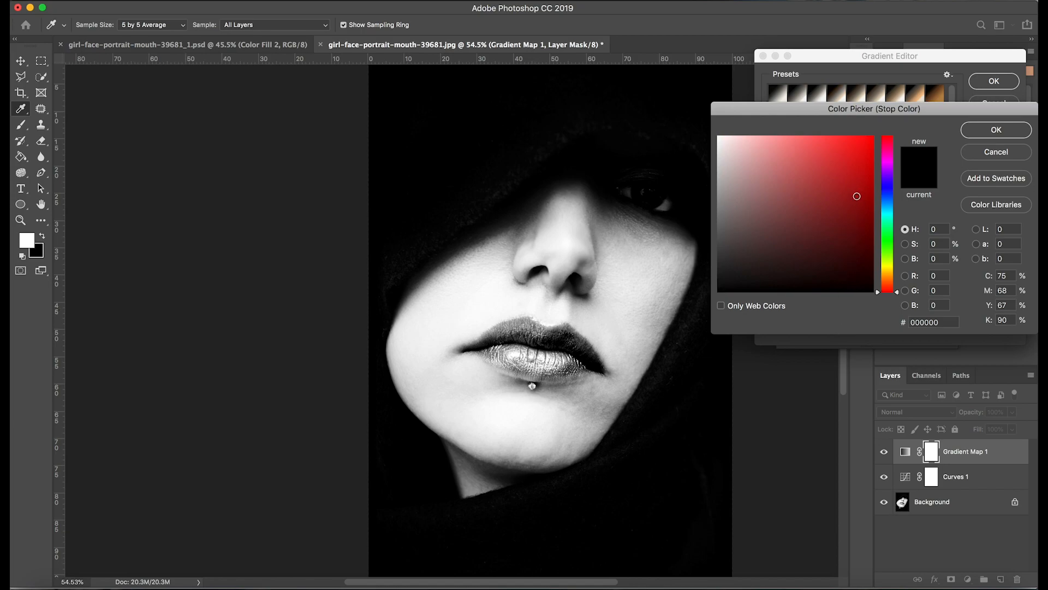
click(872, 138)
click(997, 130)
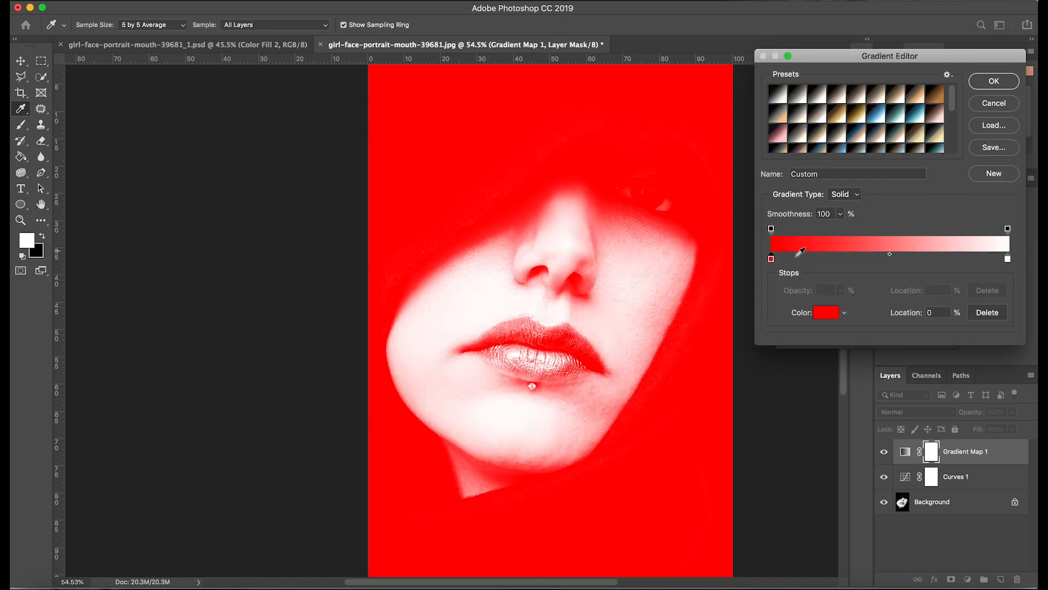
Step: Set the gradient's highlight stop at location 100% to yellow #fdd727
click(1008, 260)
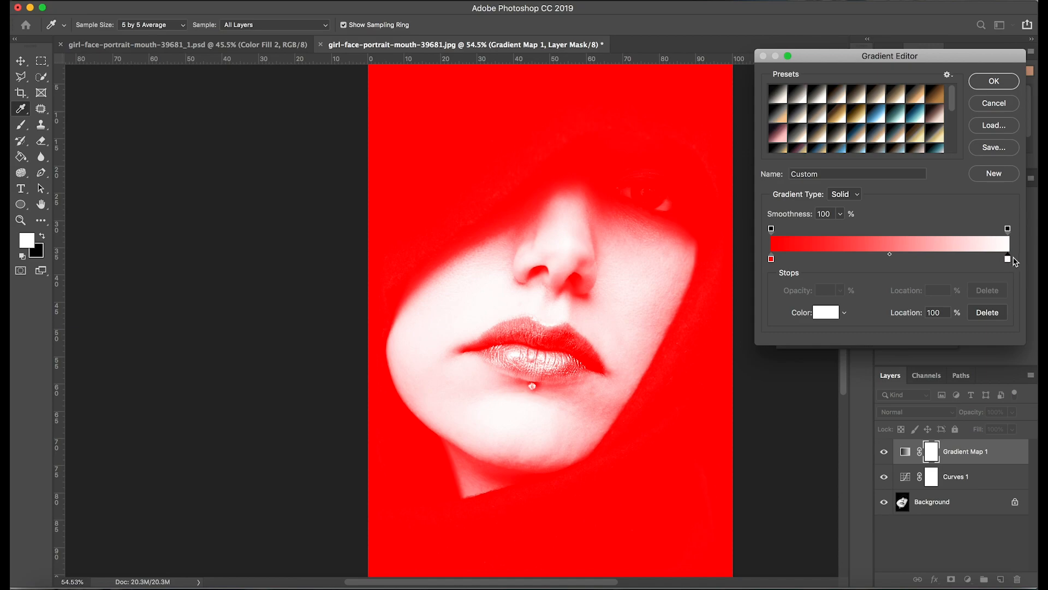
click(833, 314)
drag(888, 289, 887, 271)
drag(824, 203, 846, 148)
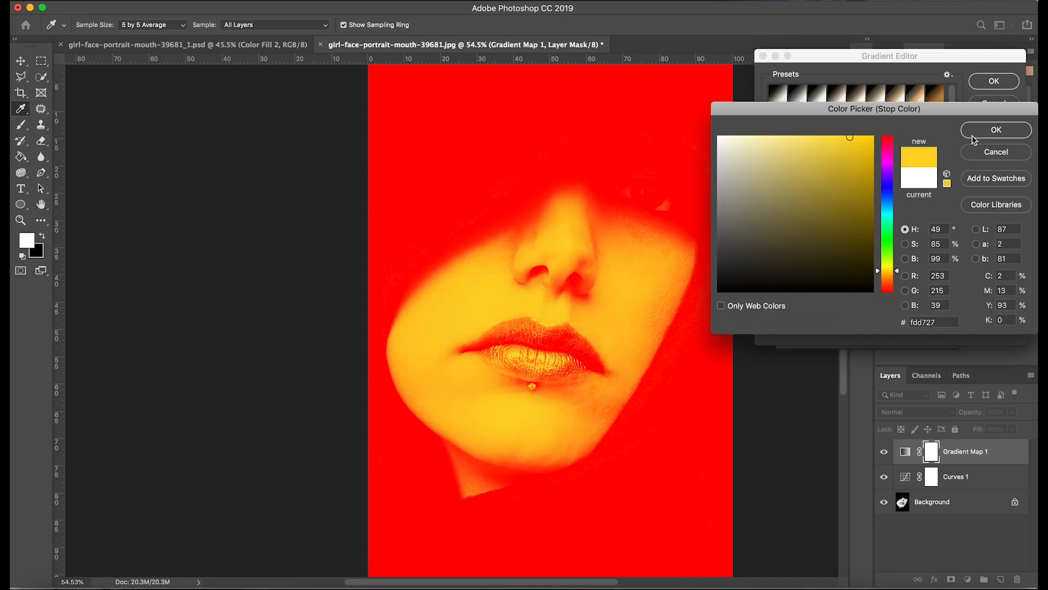
click(996, 130)
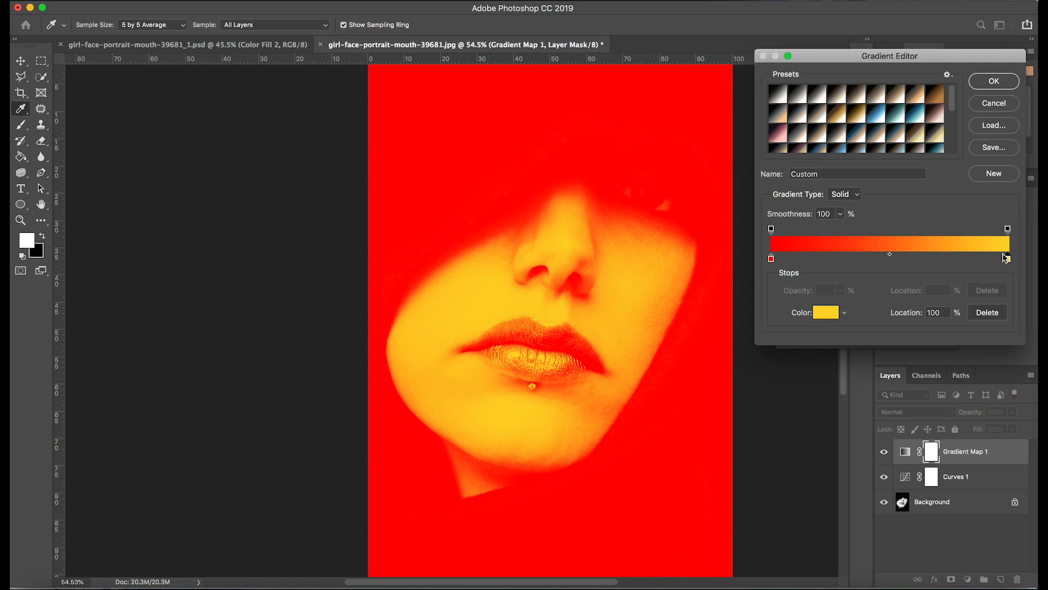
Step: Add a midtone color stop at location 53% and set the gradient's shadow stop to dark brown #572700
click(897, 258)
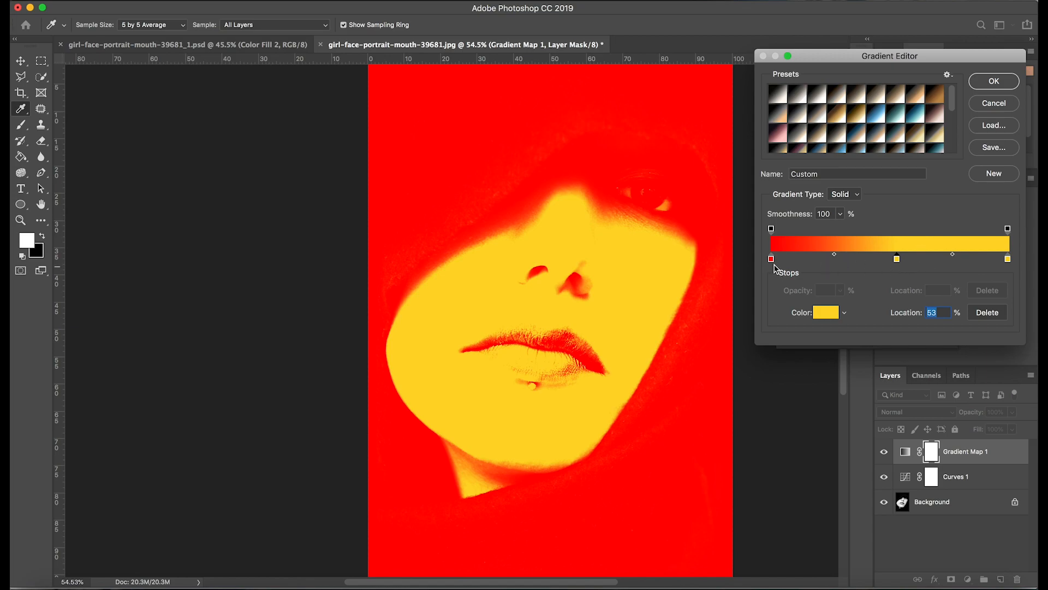
click(772, 258)
click(818, 309)
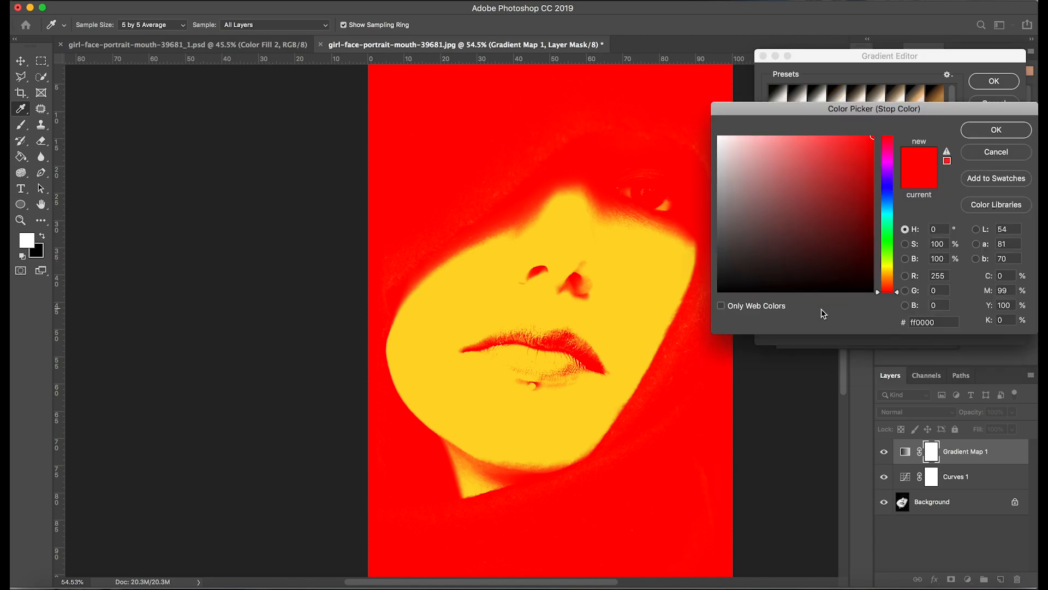
click(889, 282)
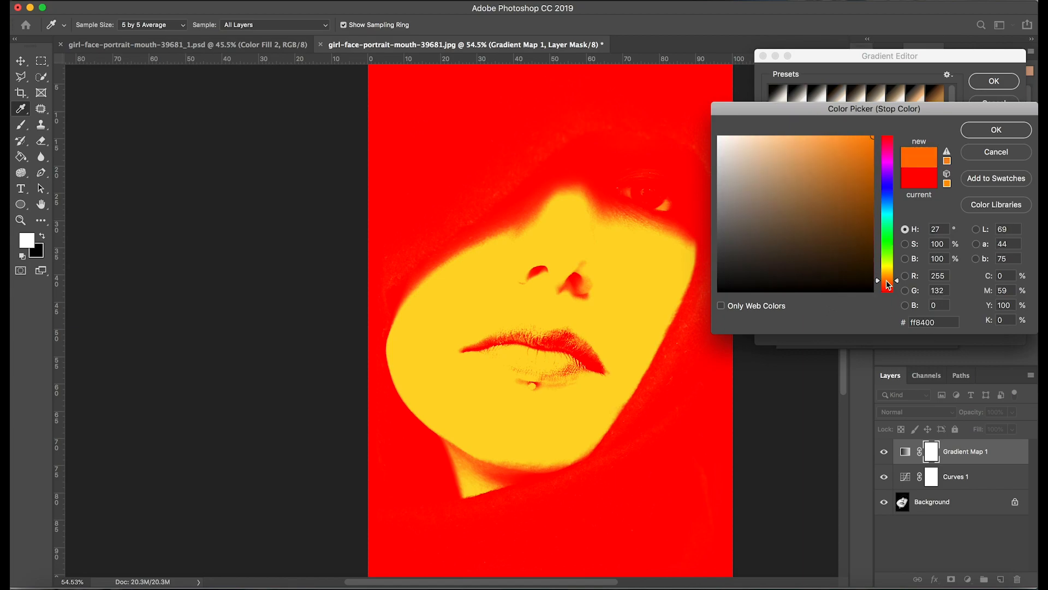
drag(873, 226, 873, 239)
drag(896, 281, 896, 280)
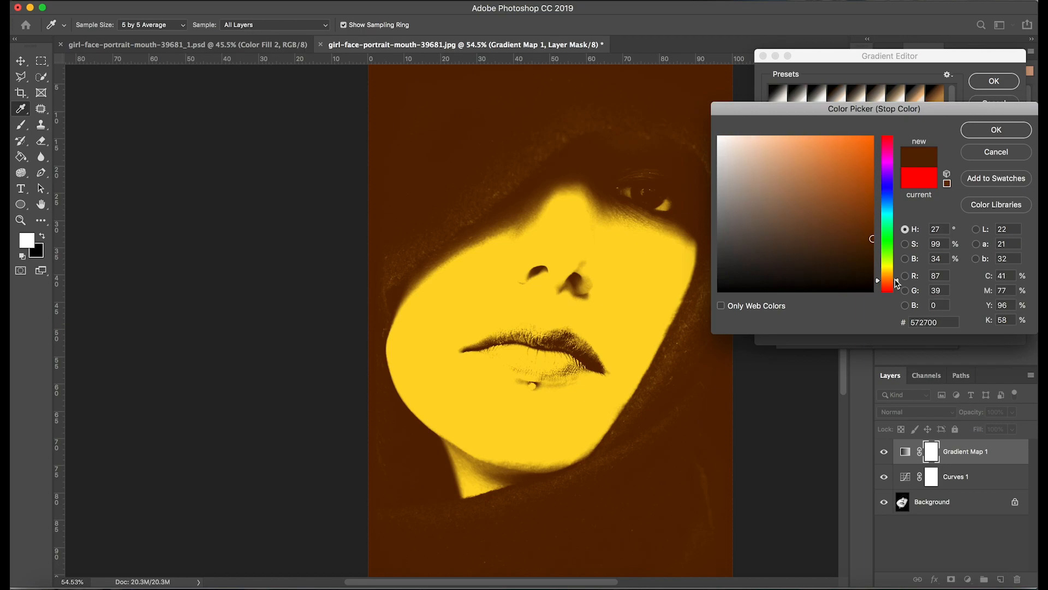
click(993, 131)
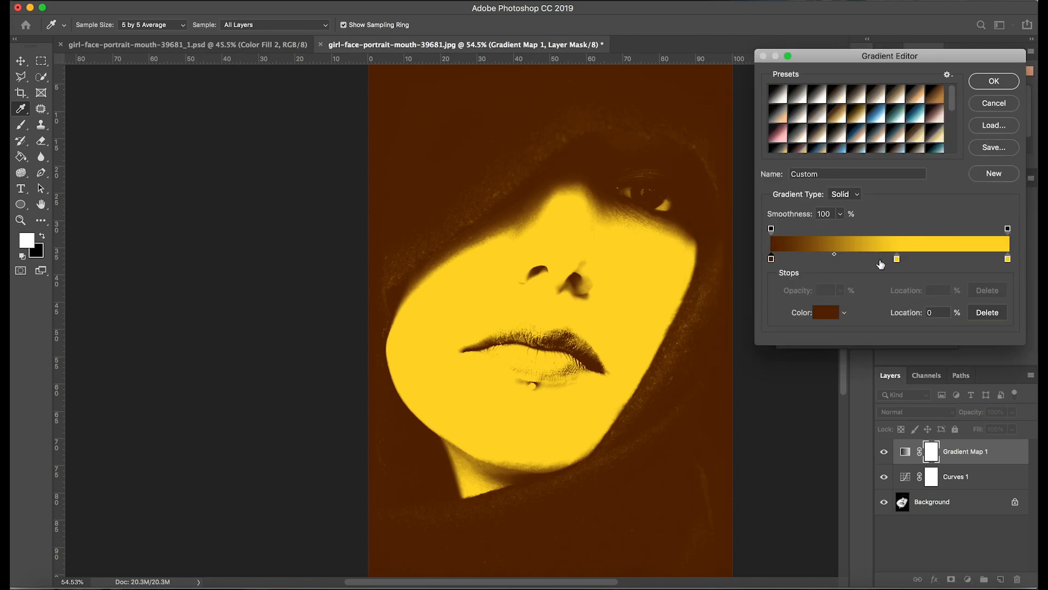
Step: Set the gradient's midtone color stop to brown #783702
click(896, 259)
click(827, 313)
drag(890, 280, 890, 281)
click(872, 227)
drag(872, 227, 871, 219)
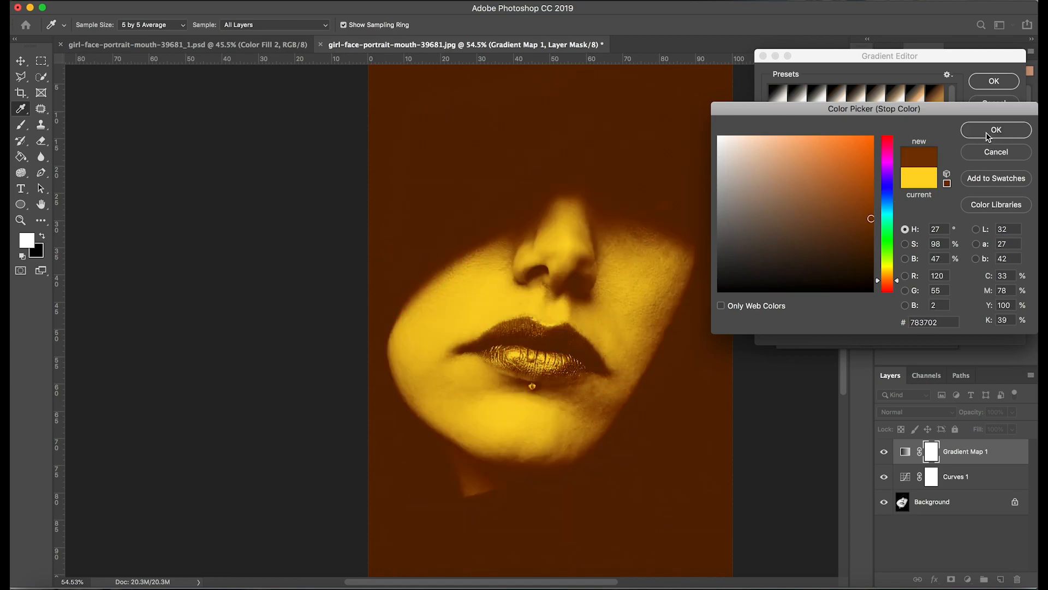
click(990, 132)
Step: Set the gradient's highlight stop at 100% to bright orange and apply the edited gradient
click(1007, 260)
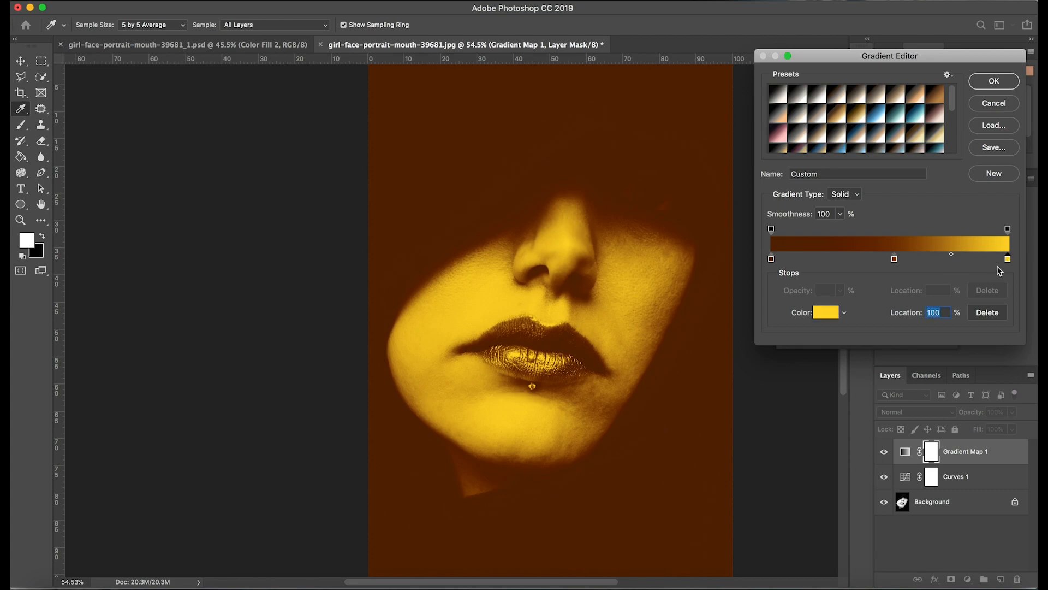
click(831, 315)
click(870, 274)
drag(891, 273, 895, 281)
drag(861, 207, 870, 144)
click(981, 131)
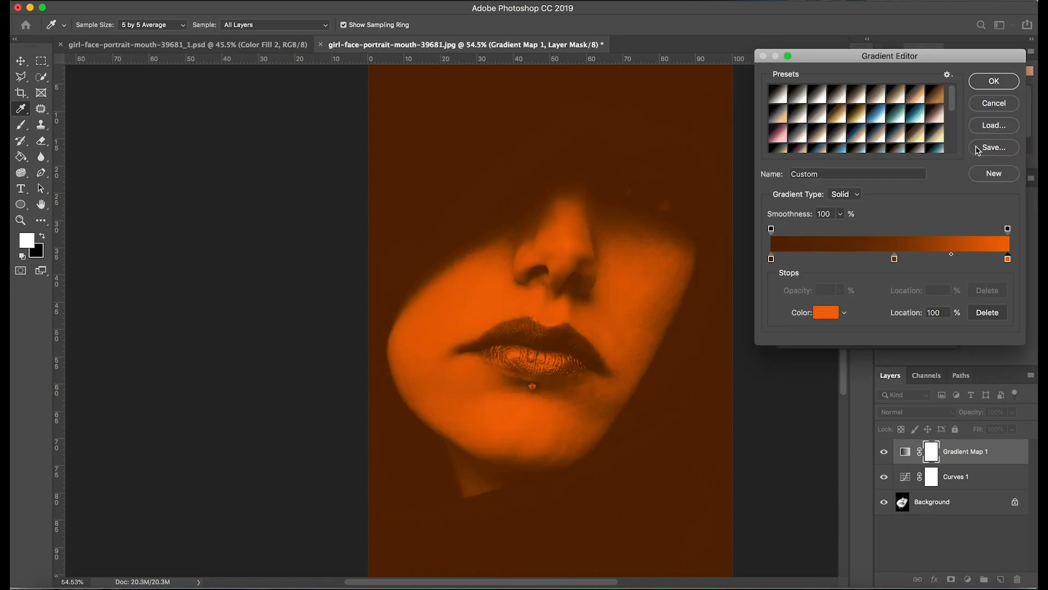
click(994, 83)
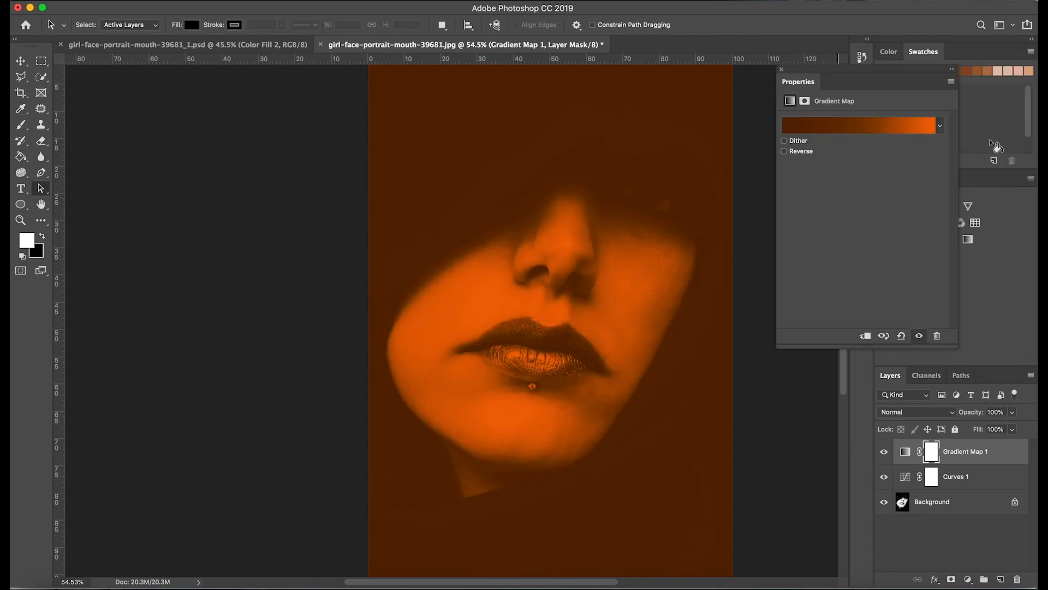
click(782, 70)
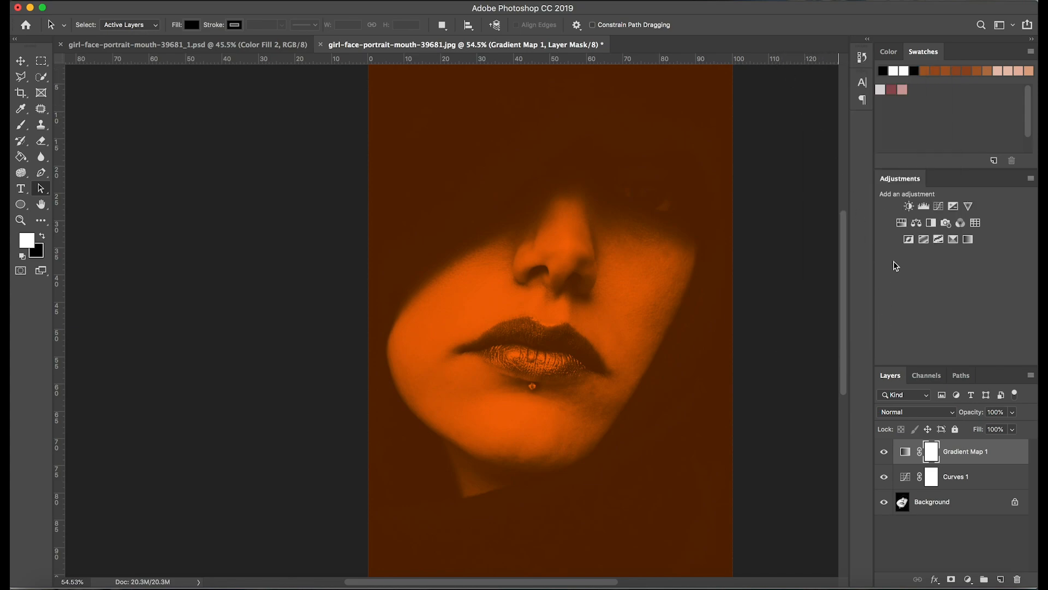
Step: Change the Gradient Map layer's blend mode to Color and select its adjustment rather than its mask
click(915, 416)
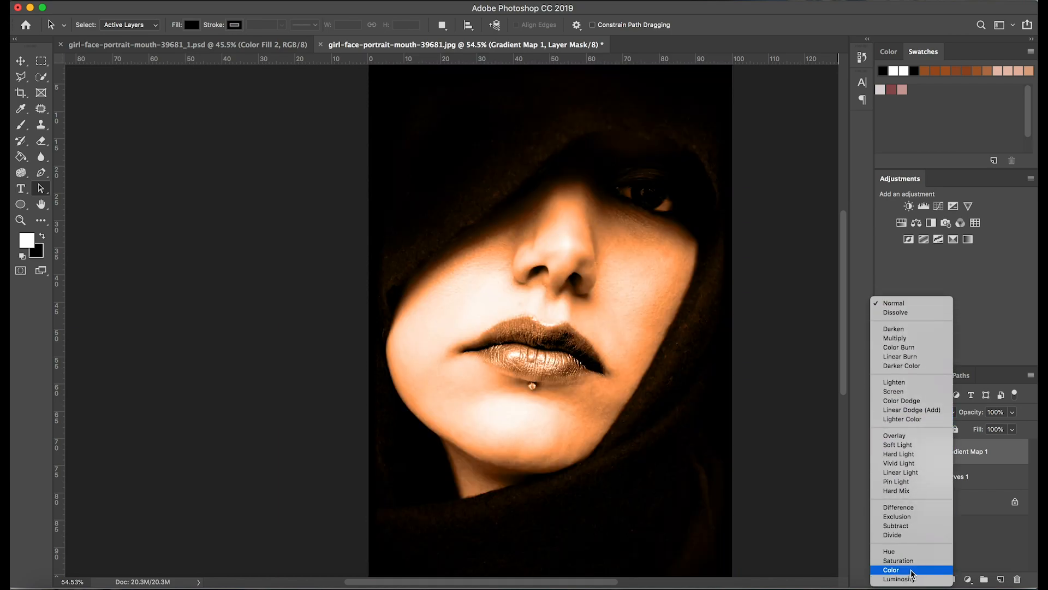
click(922, 568)
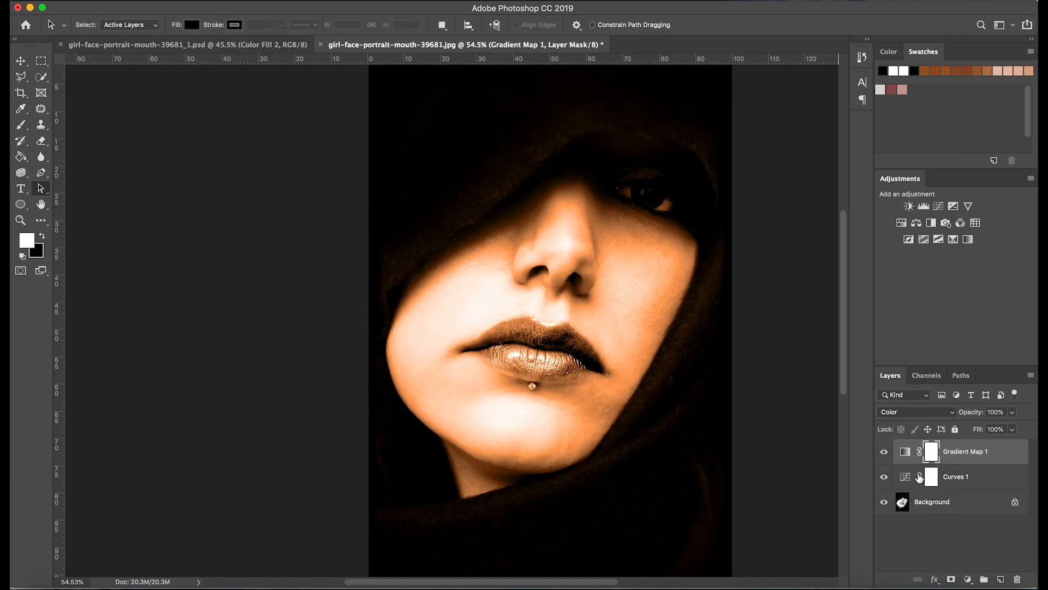
click(906, 455)
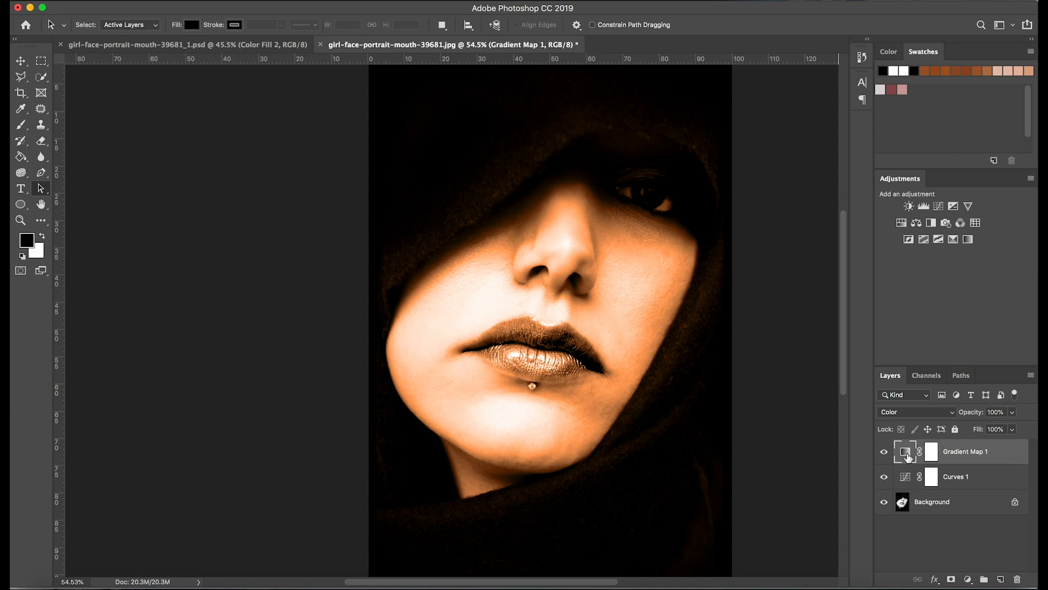
Step: Reopen the Gradient Map's gradient for editing and set its shadow stop at 0% to a darker reddish brown
double_click(906, 457)
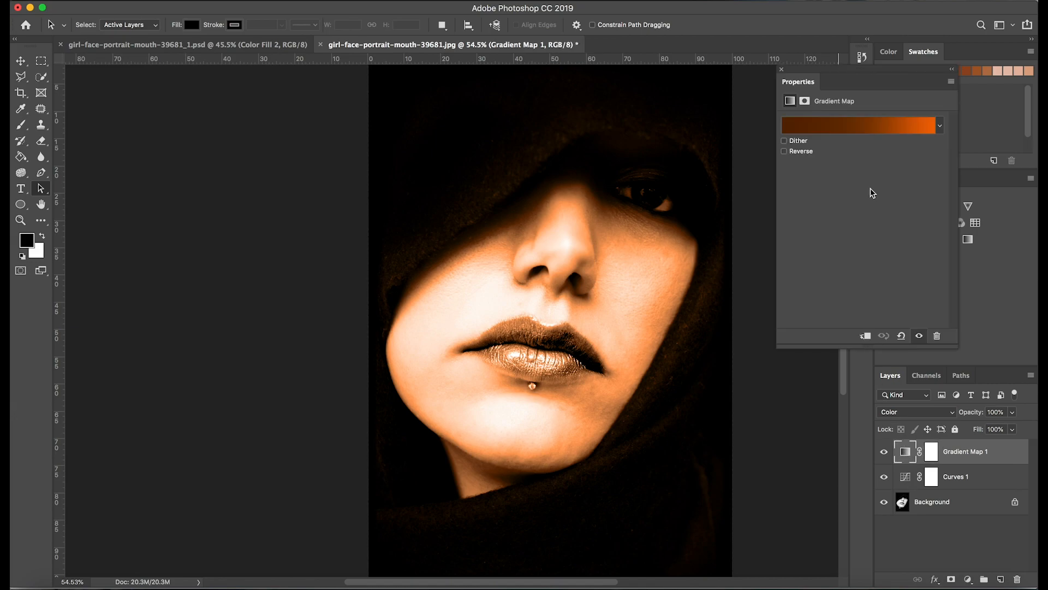
click(853, 129)
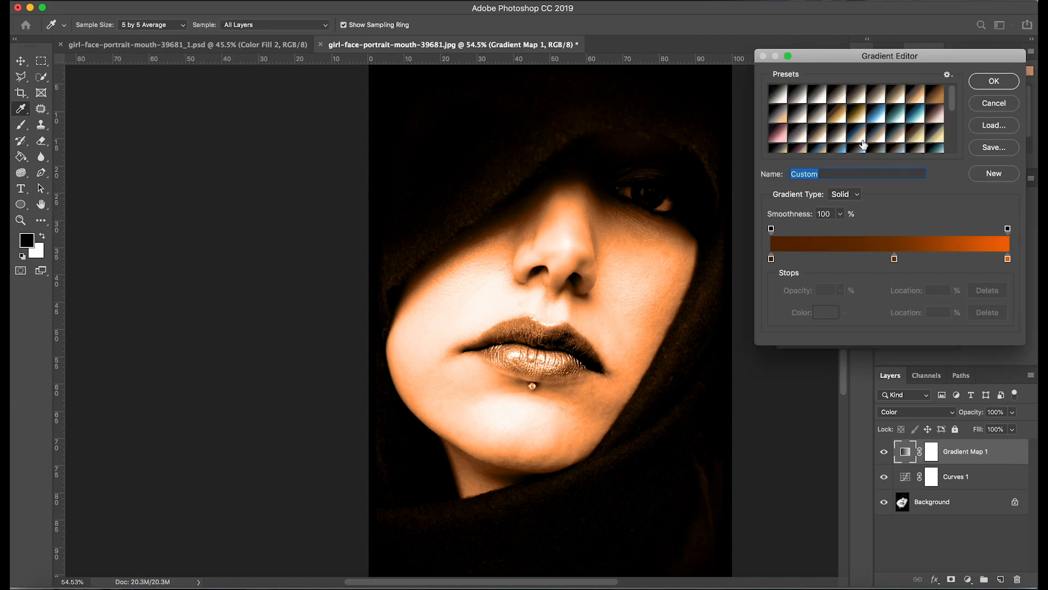
click(771, 261)
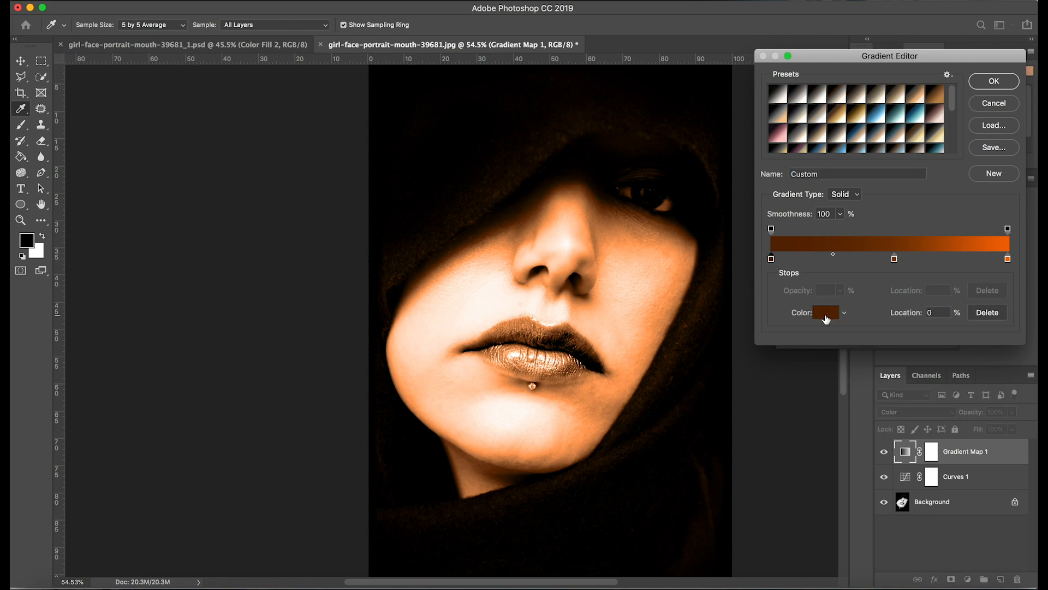
click(826, 317)
drag(900, 283, 899, 288)
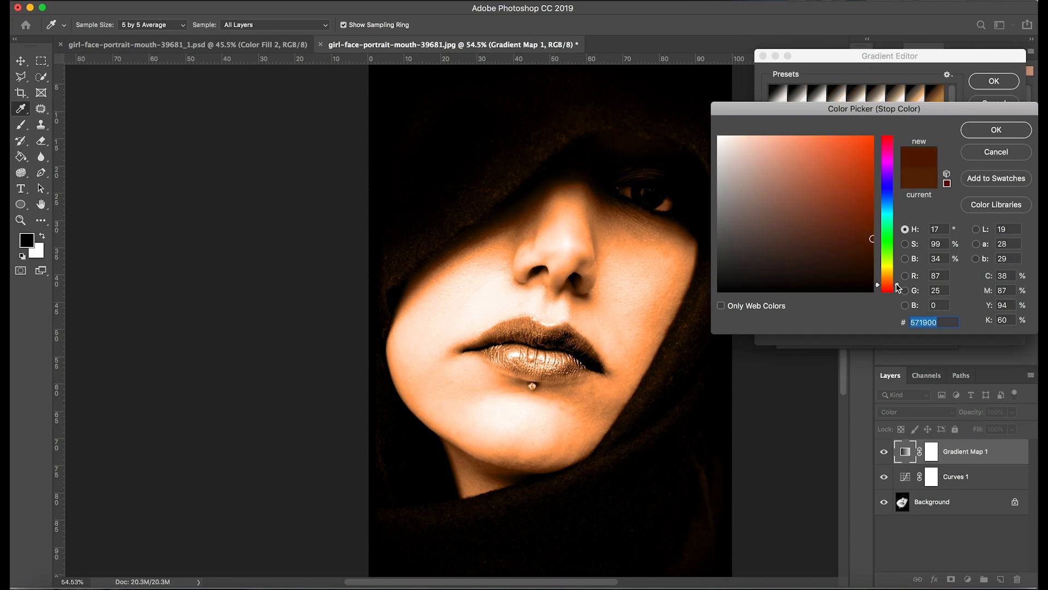
drag(870, 254, 868, 234)
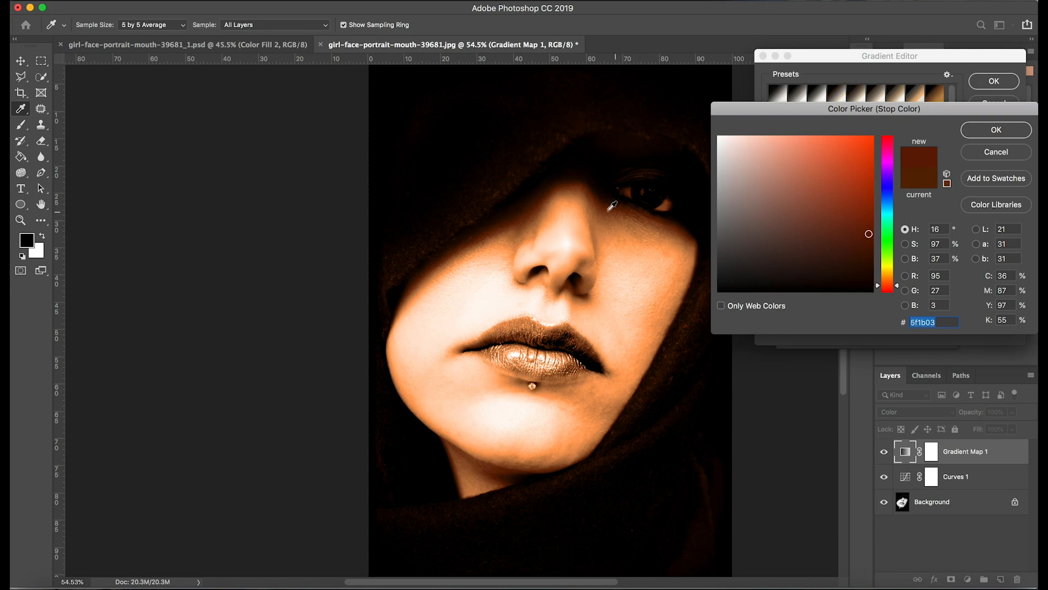
drag(869, 234, 872, 253)
click(984, 130)
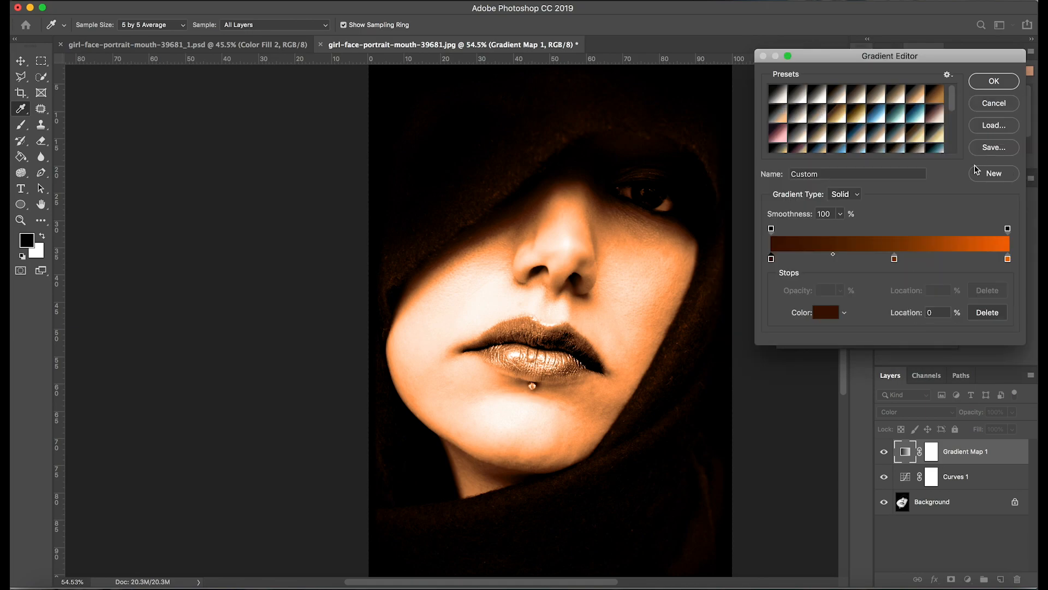
Step: Add a color stop at location 25% and set it to a muted reddish brown
drag(844, 260, 836, 262)
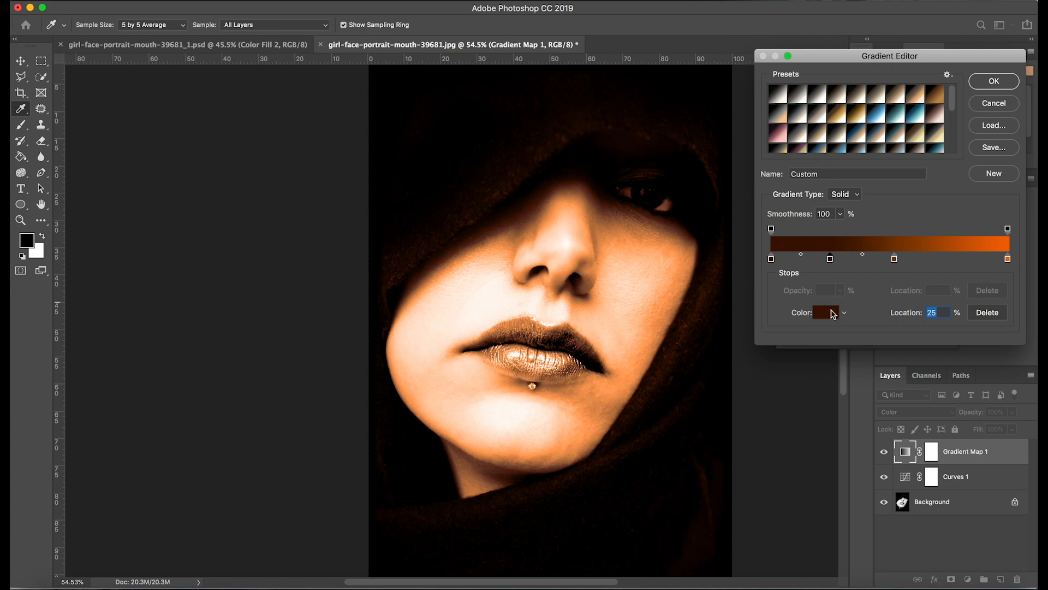
click(827, 312)
mouse_move(874, 247)
mouse_down()
mouse_move(868, 210)
mouse_move(858, 215)
mouse_move(842, 199)
mouse_move(845, 236)
mouse_up()
click(996, 129)
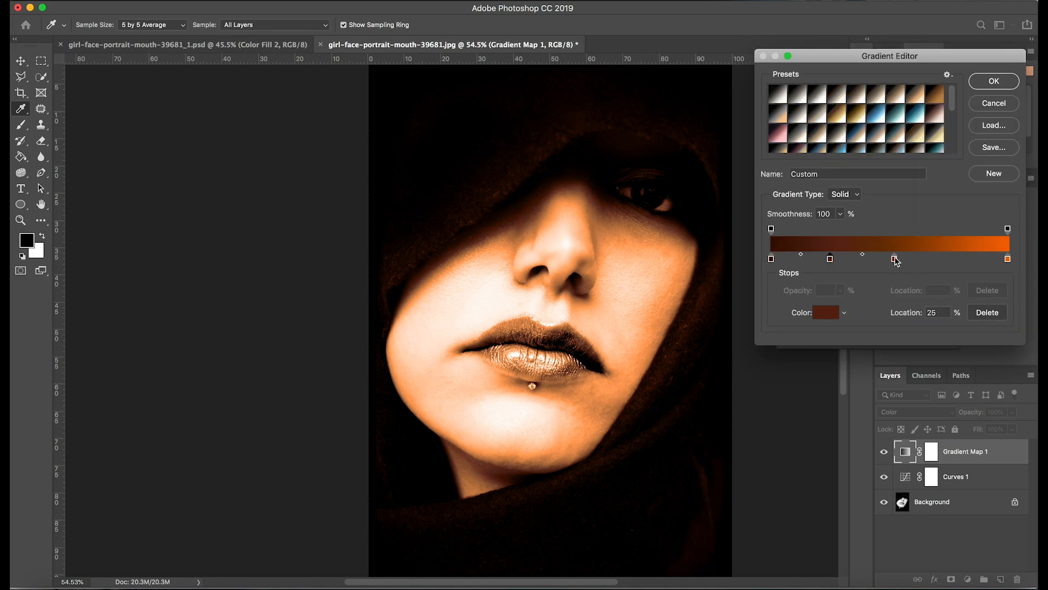
Step: Set the gradient's midtone color stop at 53% to reddish brown #8b3821
click(828, 312)
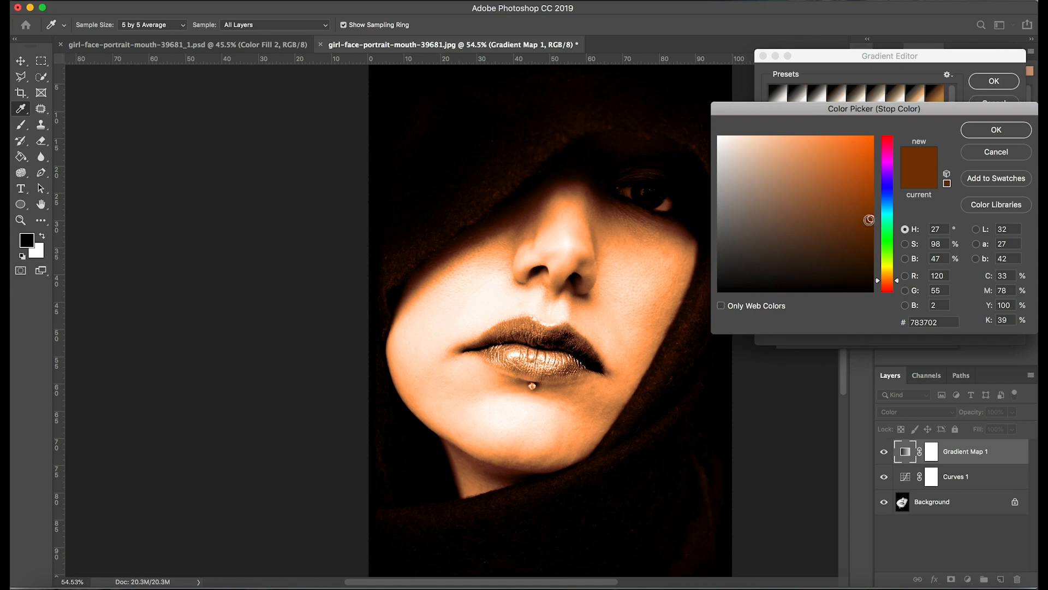
drag(894, 285, 894, 283)
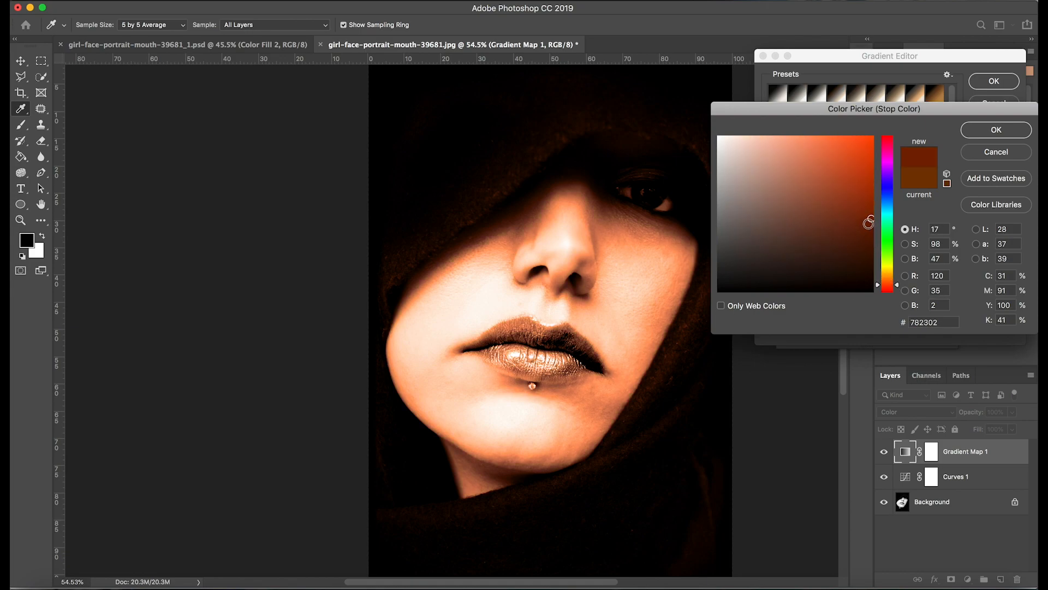
mouse_move(862, 223)
mouse_down()
mouse_move(859, 213)
mouse_move(835, 239)
mouse_move(861, 215)
mouse_up()
click(888, 214)
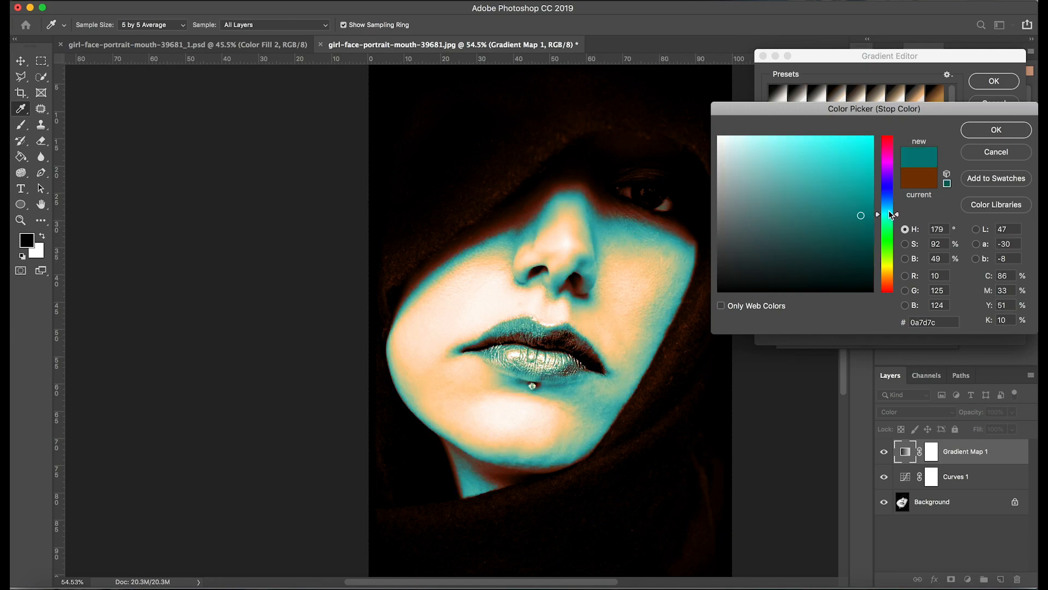
click(916, 186)
mouse_move(868, 216)
mouse_down()
mouse_move(863, 227)
mouse_move(855, 216)
mouse_move(855, 230)
mouse_move(843, 200)
mouse_move(851, 194)
mouse_up()
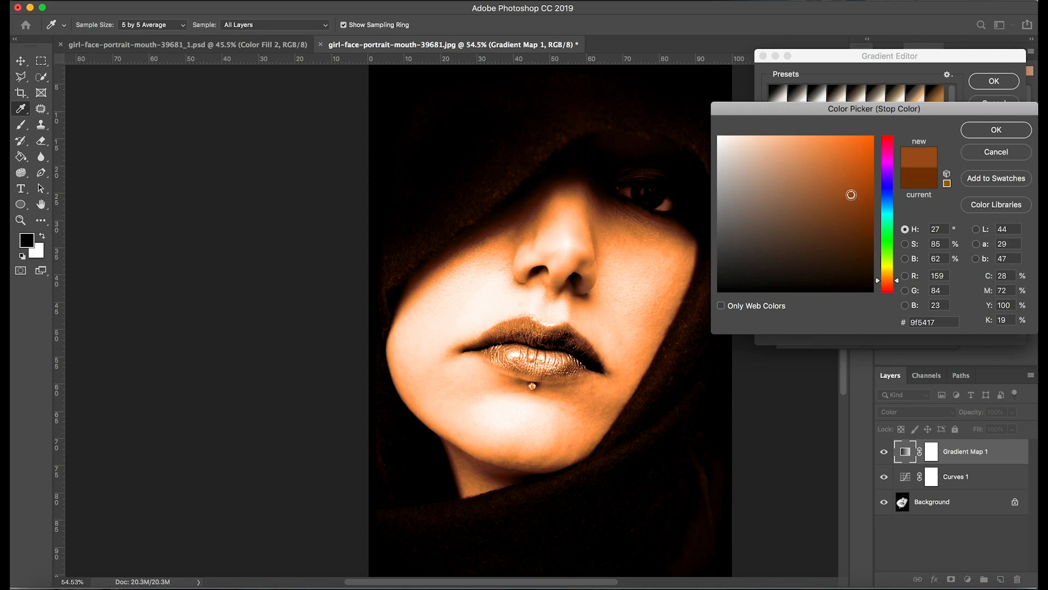
drag(898, 280, 895, 287)
click(905, 244)
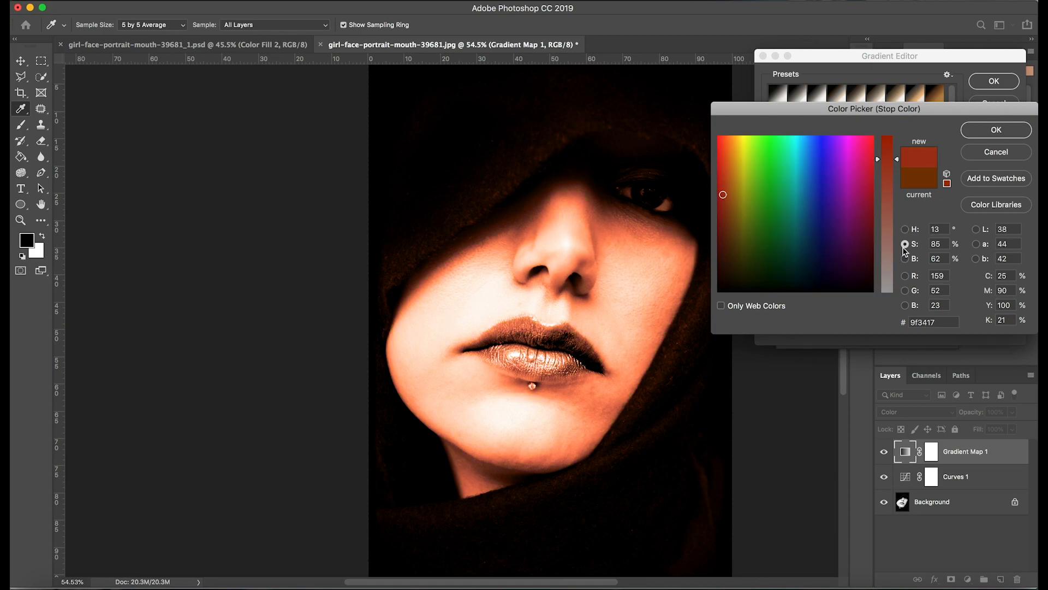
drag(899, 160, 901, 207)
click(905, 258)
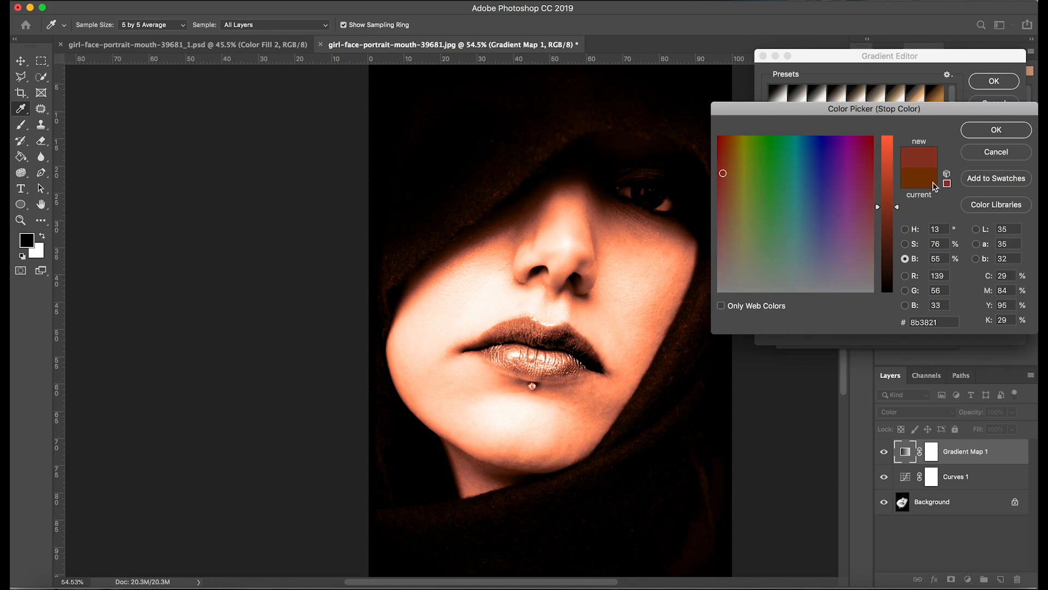
click(987, 135)
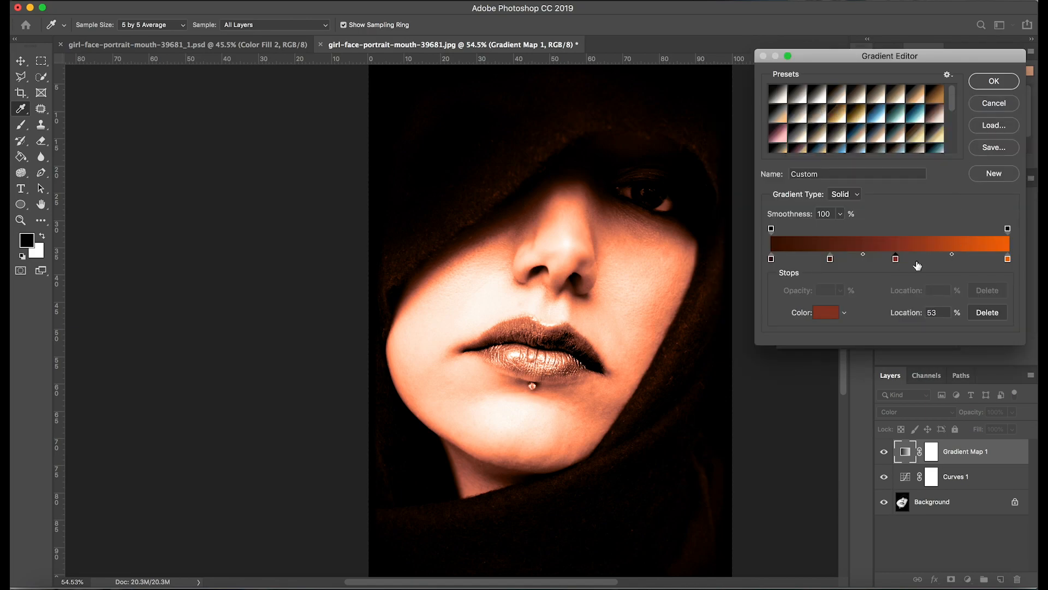
Step: Add a color stop at location 74% and set it to a light, desaturated salmon
drag(942, 260, 947, 260)
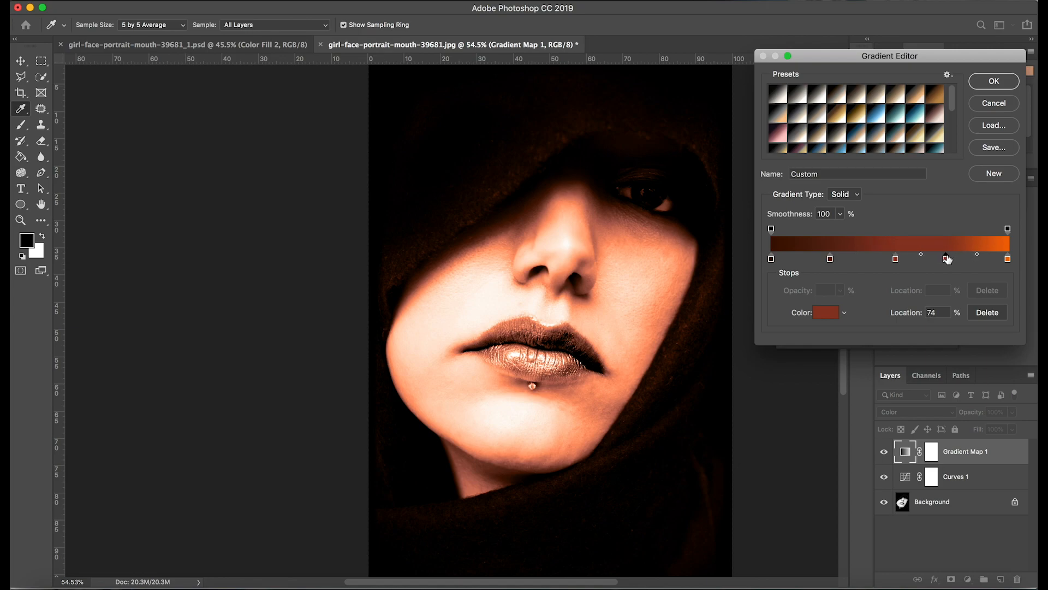
click(826, 316)
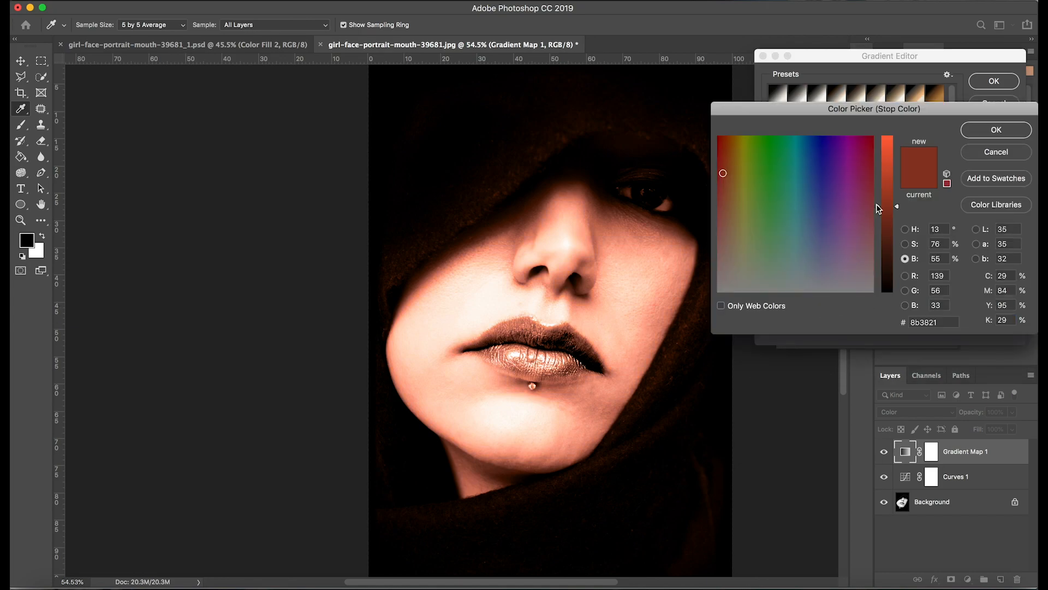
drag(897, 205, 898, 181)
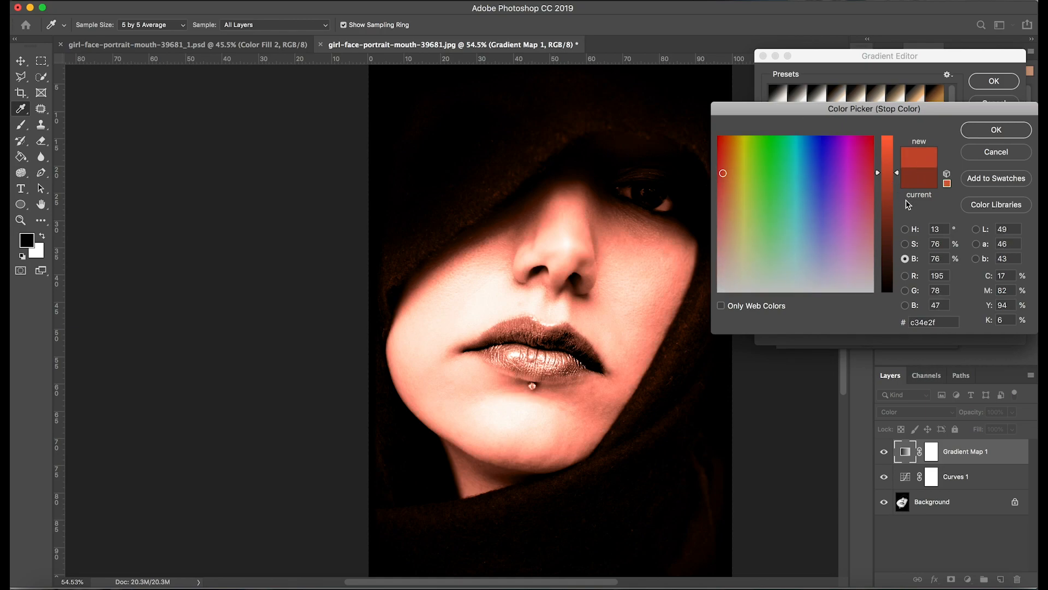
click(905, 229)
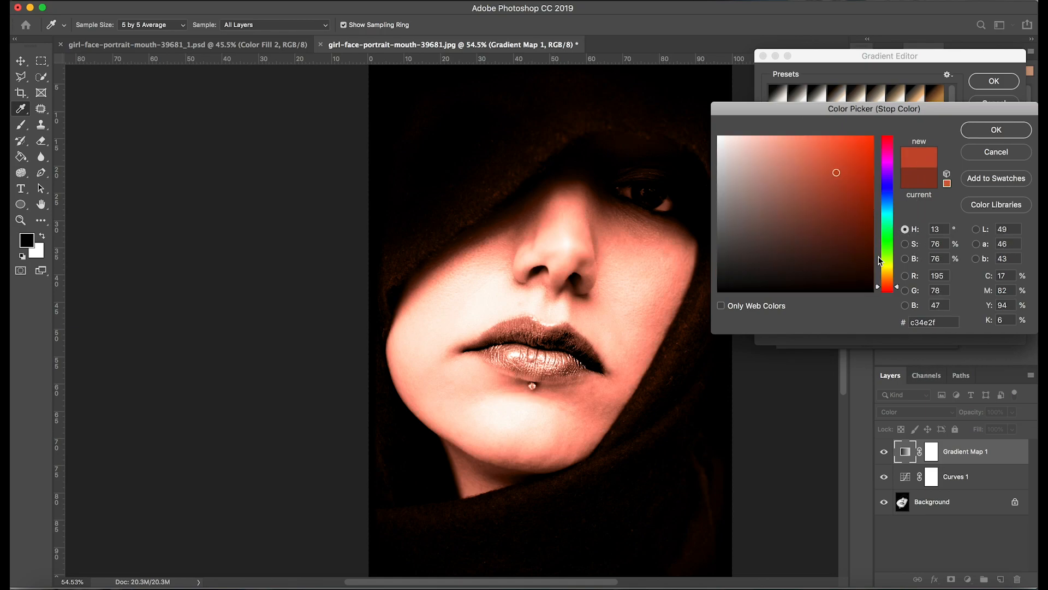
mouse_move(846, 183)
mouse_down()
mouse_move(834, 147)
mouse_move(857, 146)
mouse_move(897, 174)
mouse_move(897, 230)
mouse_move(897, 220)
mouse_up()
click(904, 244)
click(995, 131)
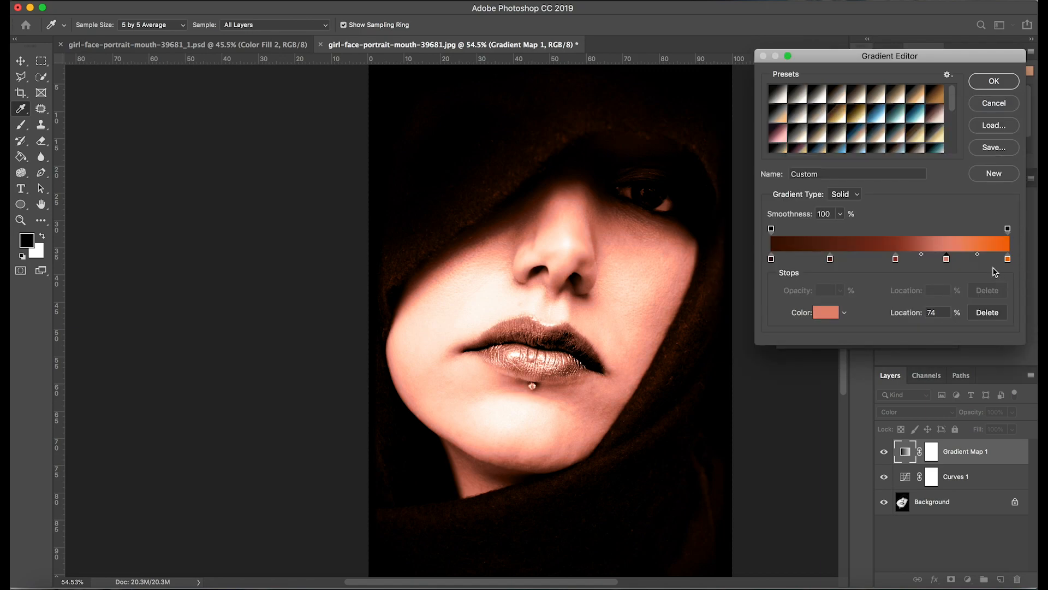
Step: Move the highlight stop to 97%, set it to salmon pink with hue 10° and about 58% saturation, and apply the gradient
drag(1008, 264, 1001, 262)
click(825, 315)
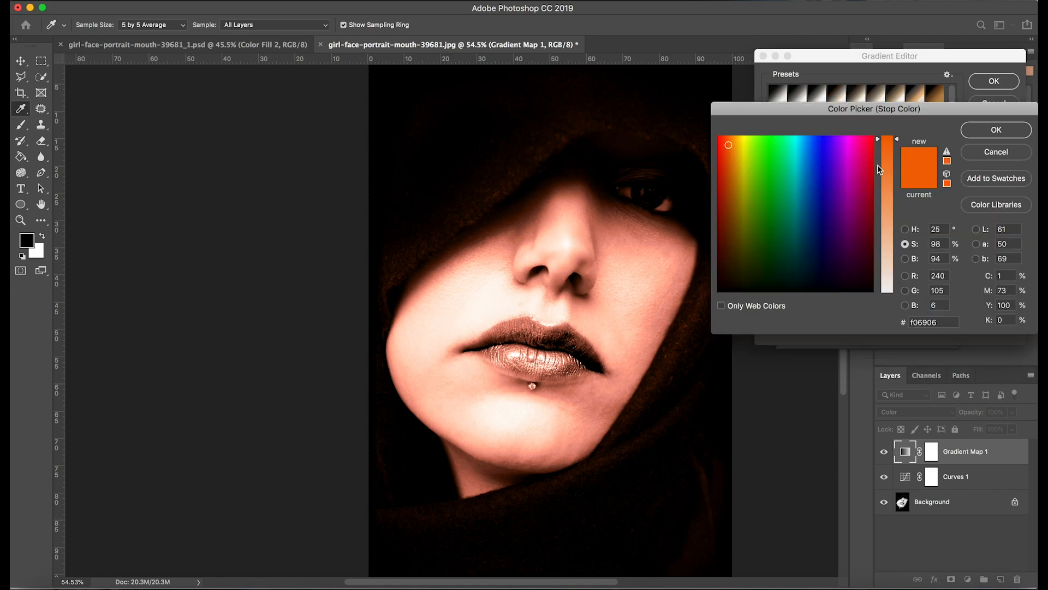
click(906, 229)
drag(898, 284, 898, 292)
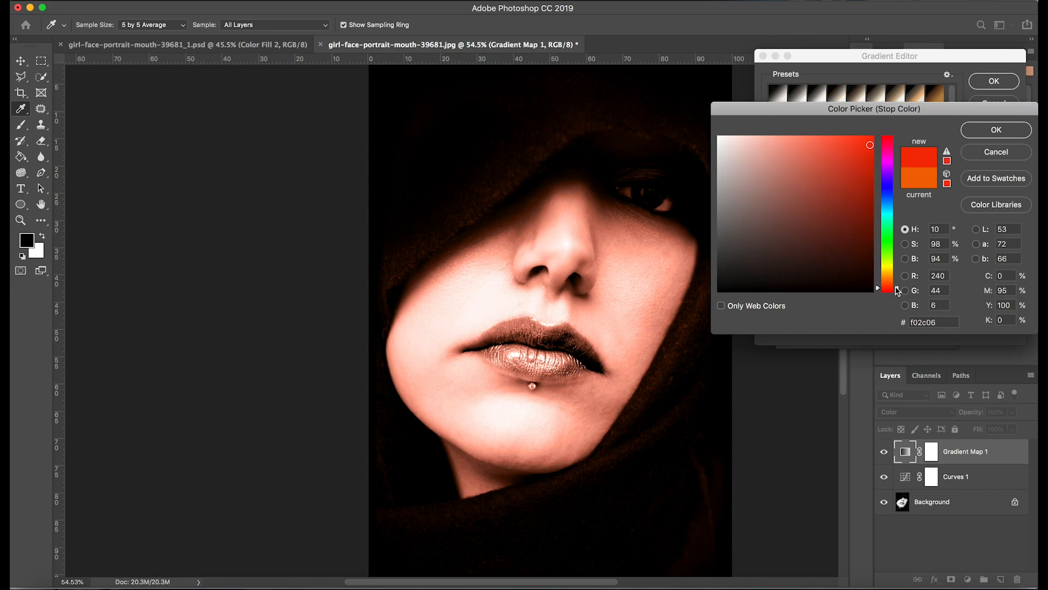
click(905, 244)
drag(897, 142, 898, 205)
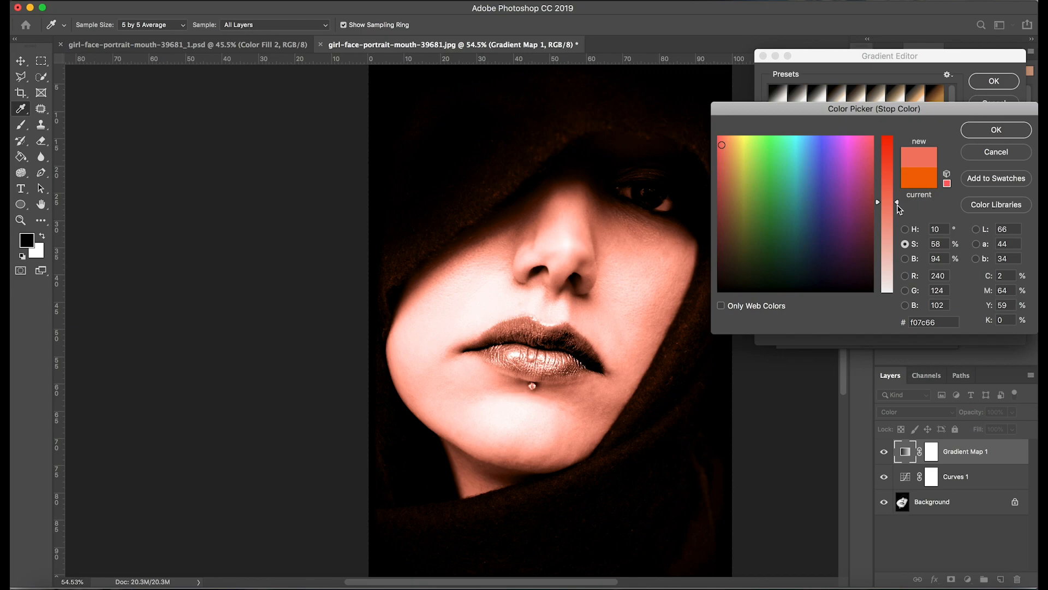
drag(901, 204, 898, 206)
click(990, 131)
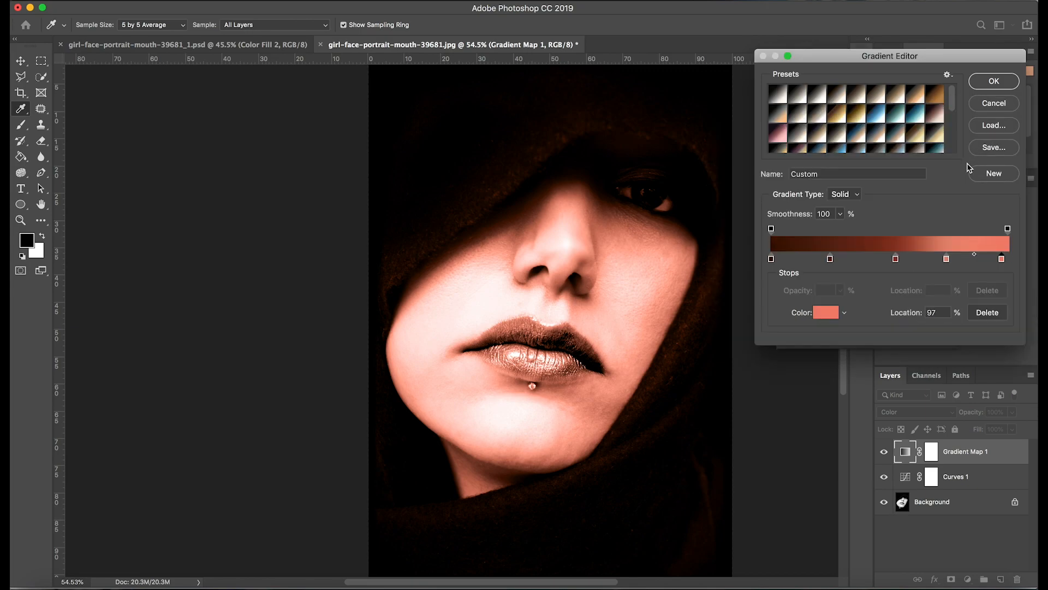
click(993, 82)
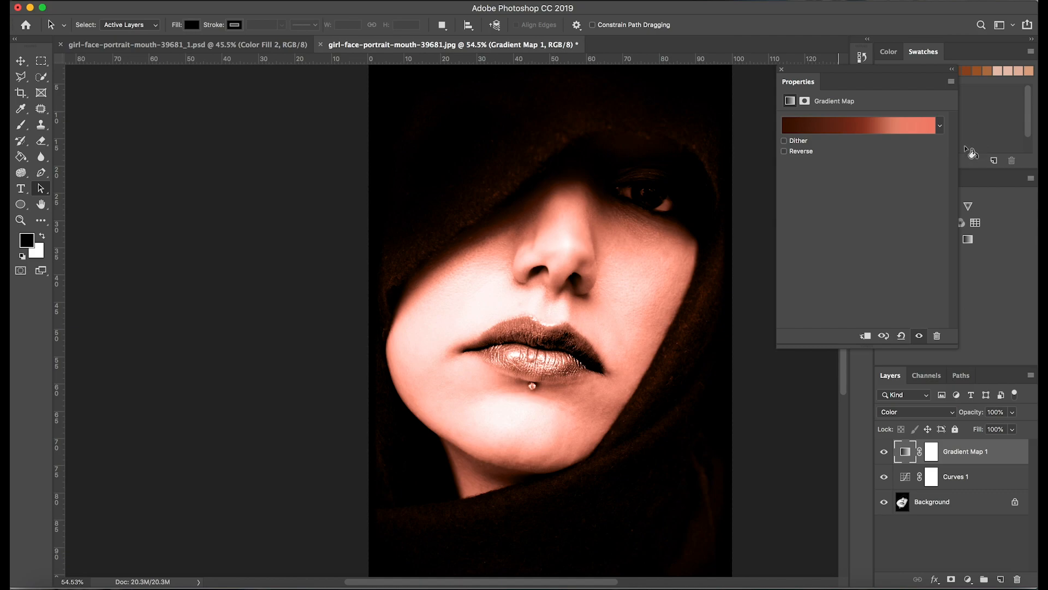
click(781, 70)
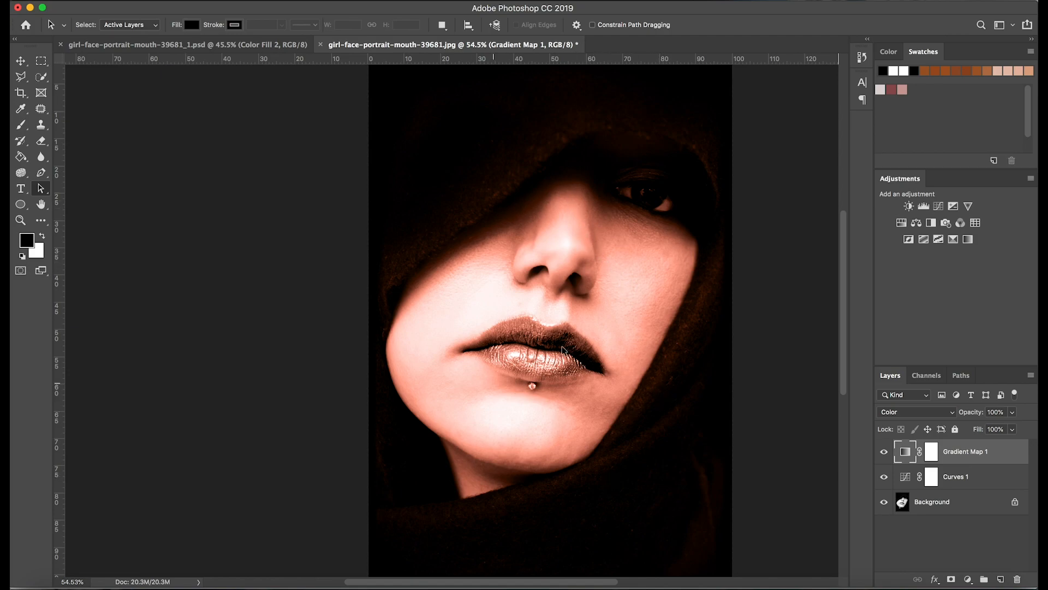
Step: Invert the Gradient Map layer's mask to black and prepare a white Soft Round brush at 175 px, with a first stroke on the cheek
click(930, 453)
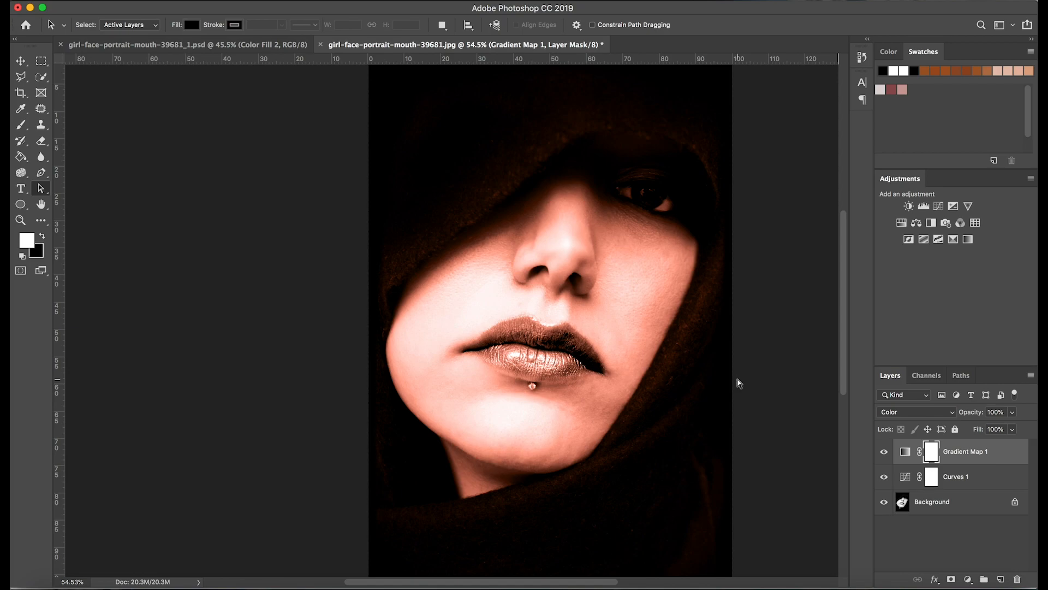
key(super+i)
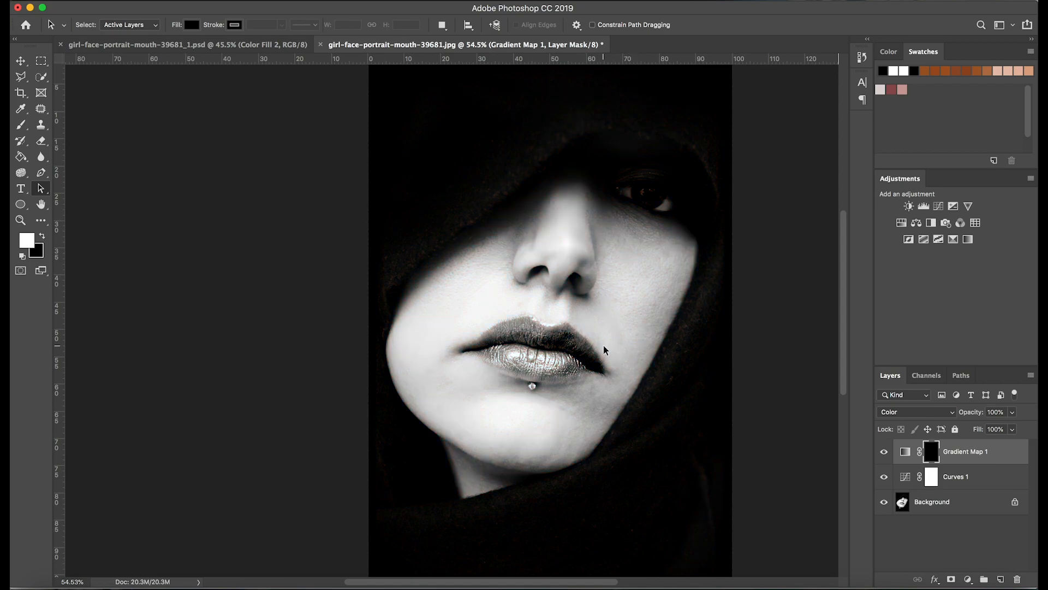
key(b)
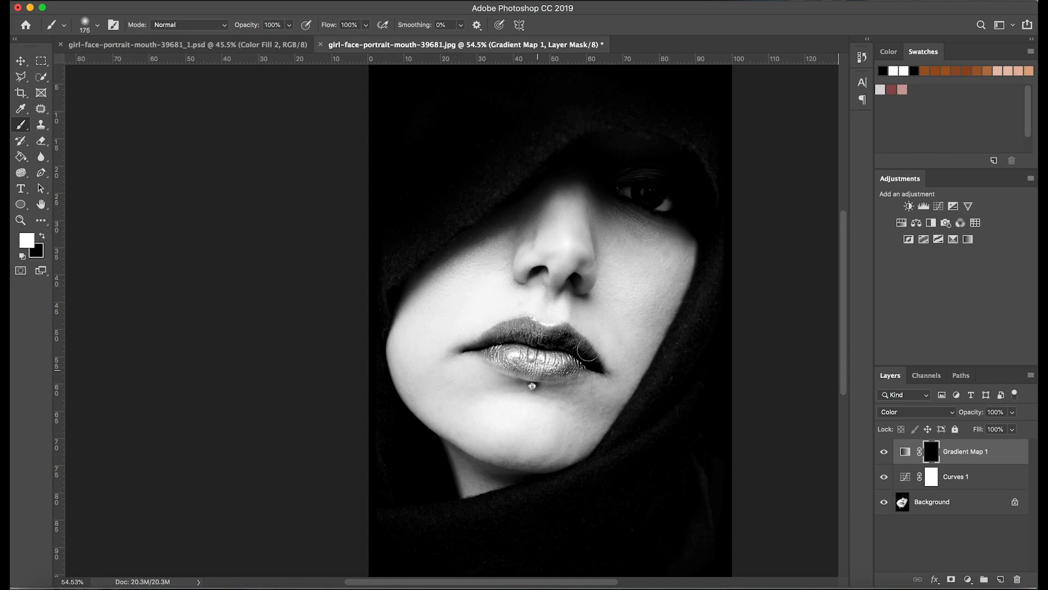
mouse_move(476, 285)
mouse_down()
mouse_move(485, 271)
mouse_move(439, 331)
mouse_up()
click(86, 22)
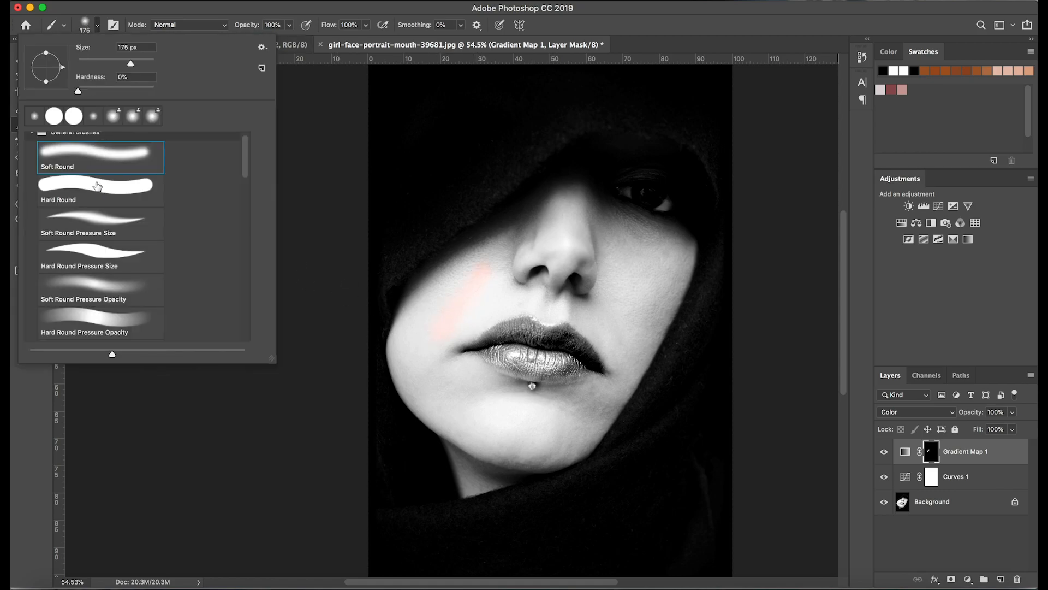
click(137, 146)
Step: Paint white on the Gradient Map mask across the upper cheeks and nose to reveal the skin tone
mouse_move(470, 296)
mouse_down()
mouse_move(449, 321)
mouse_move(473, 282)
mouse_move(431, 325)
mouse_move(442, 284)
mouse_move(503, 236)
mouse_up()
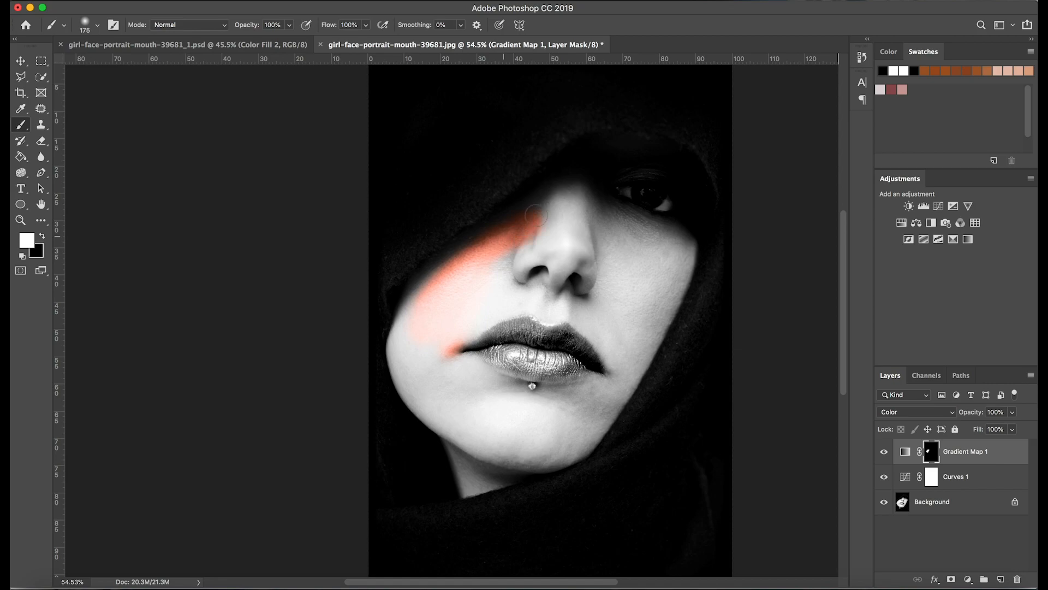
mouse_move(574, 195)
mouse_down()
mouse_move(573, 226)
mouse_move(537, 261)
mouse_move(558, 253)
mouse_move(579, 275)
mouse_move(553, 291)
mouse_move(521, 281)
mouse_move(605, 208)
mouse_up()
mouse_move(687, 234)
mouse_down()
mouse_move(667, 297)
mouse_move(635, 256)
mouse_move(602, 254)
mouse_up()
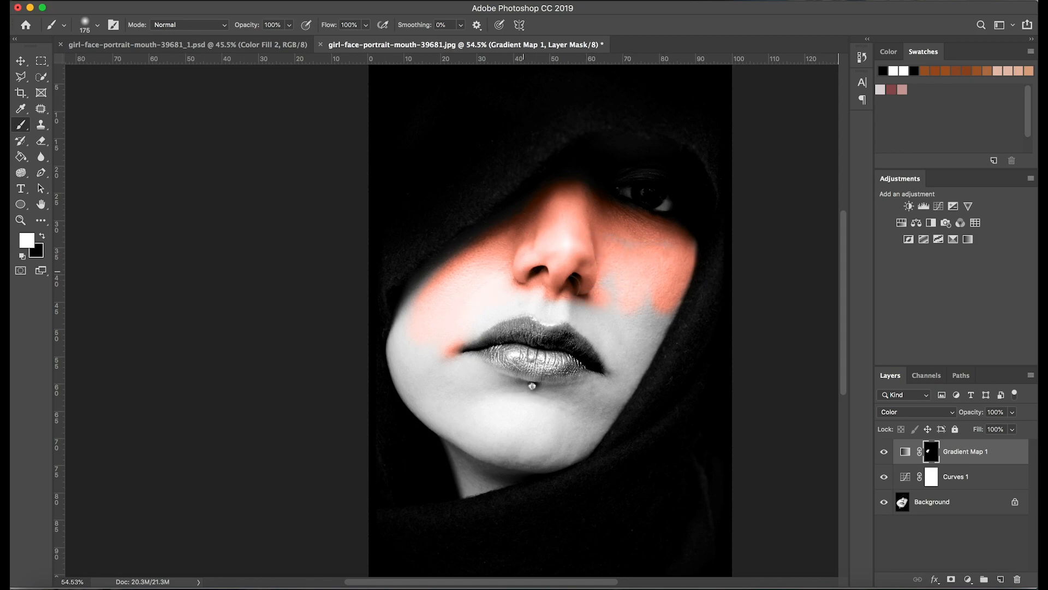
Step: Paint the Gradient Map mask white over the lower cheeks, the area above the lips, the jaw and the chin
scroll(619, 313, up, 3)
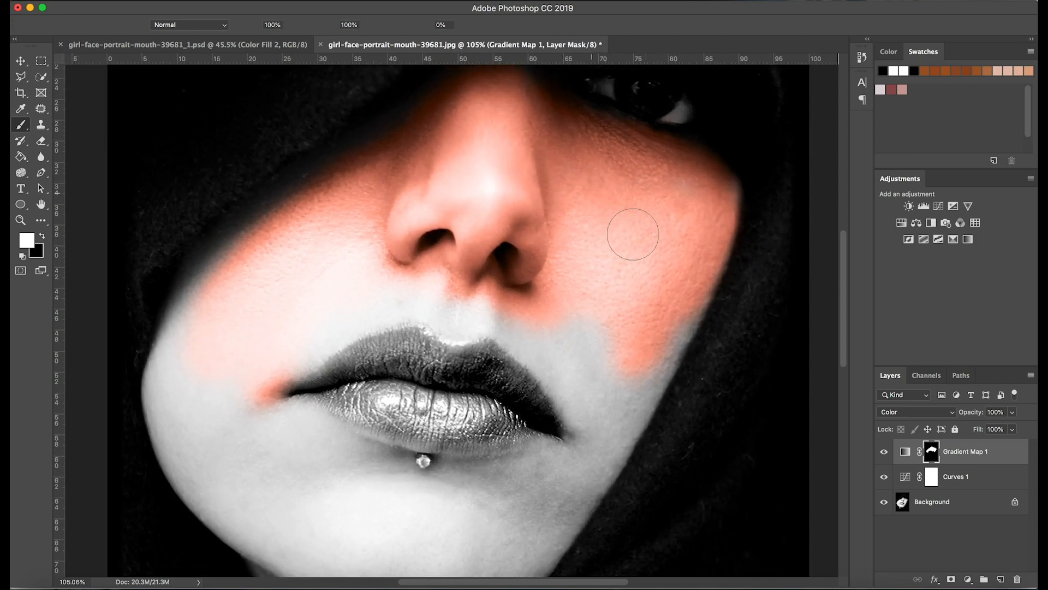
mouse_move(674, 276)
mouse_down()
mouse_move(620, 421)
mouse_move(576, 368)
mouse_move(602, 345)
mouse_move(546, 351)
mouse_move(489, 320)
mouse_up()
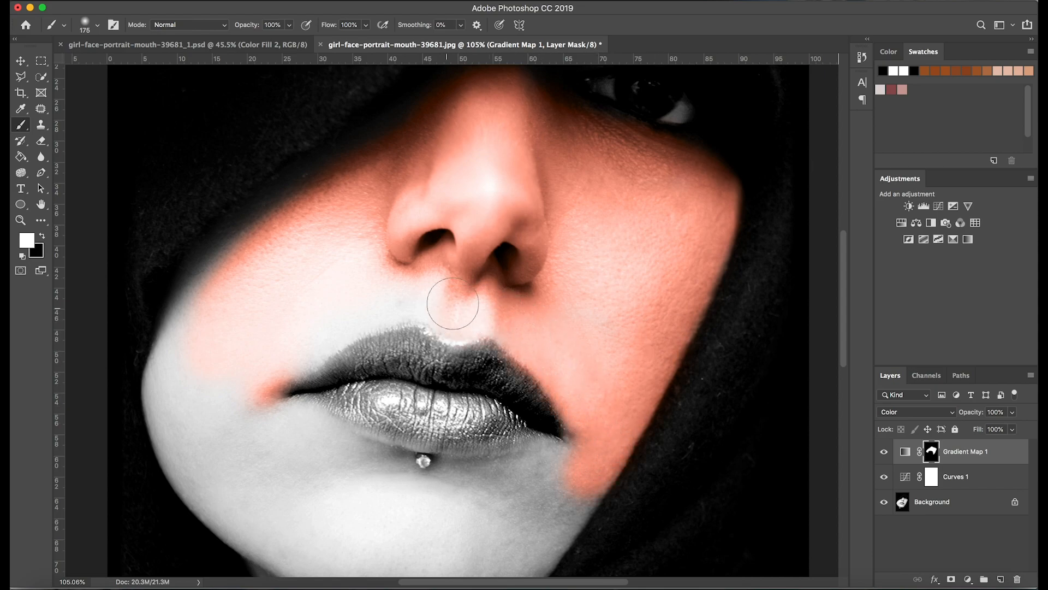
mouse_move(377, 301)
mouse_down()
mouse_move(343, 302)
mouse_move(335, 275)
mouse_move(273, 220)
mouse_move(325, 179)
mouse_move(212, 261)
mouse_move(167, 391)
mouse_move(187, 465)
mouse_move(215, 357)
mouse_move(253, 377)
mouse_move(285, 322)
mouse_up()
key(ctrl+r)
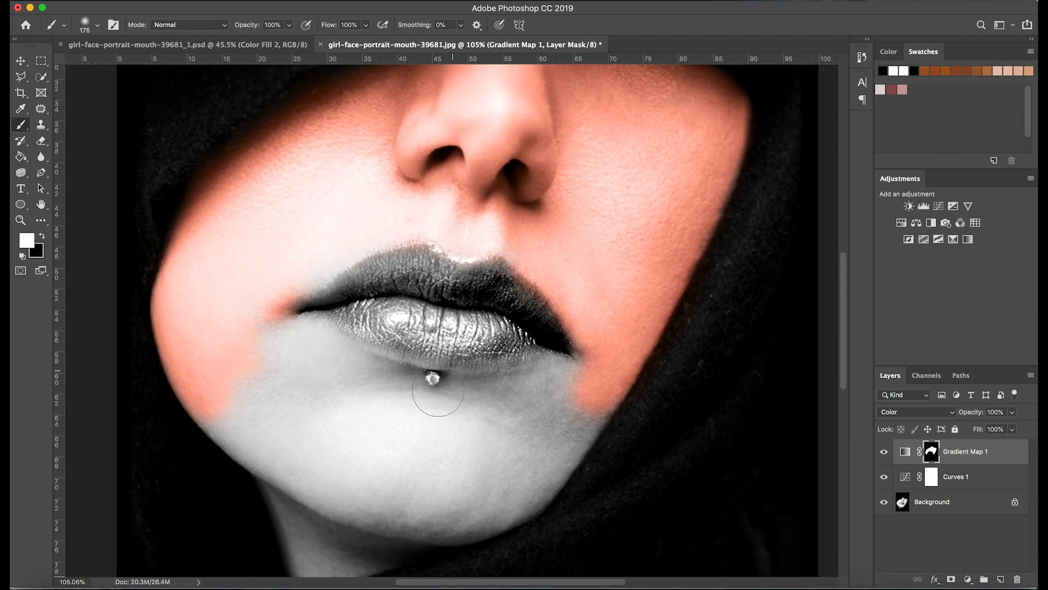
mouse_move(227, 421)
mouse_down()
mouse_move(276, 445)
mouse_move(343, 394)
mouse_move(292, 350)
mouse_move(305, 337)
mouse_move(371, 376)
mouse_move(422, 385)
mouse_move(573, 398)
mouse_up()
Step: Reduce the brush to 90 px and paint the skin tone into the shadowed brow and forehead under the hood's edge
key(bracketleft)
key(bracketleft)
key(bracketleft)
key(bracketleft)
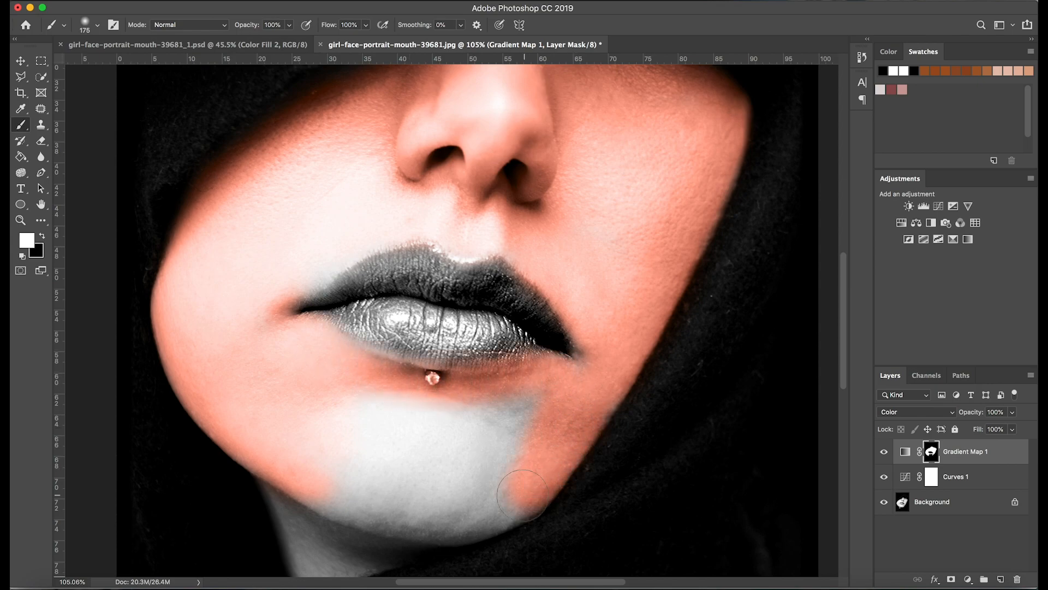
scroll(580, 398, up, 10)
mouse_move(540, 267)
mouse_down()
mouse_move(516, 273)
mouse_move(580, 259)
mouse_move(613, 274)
mouse_up()
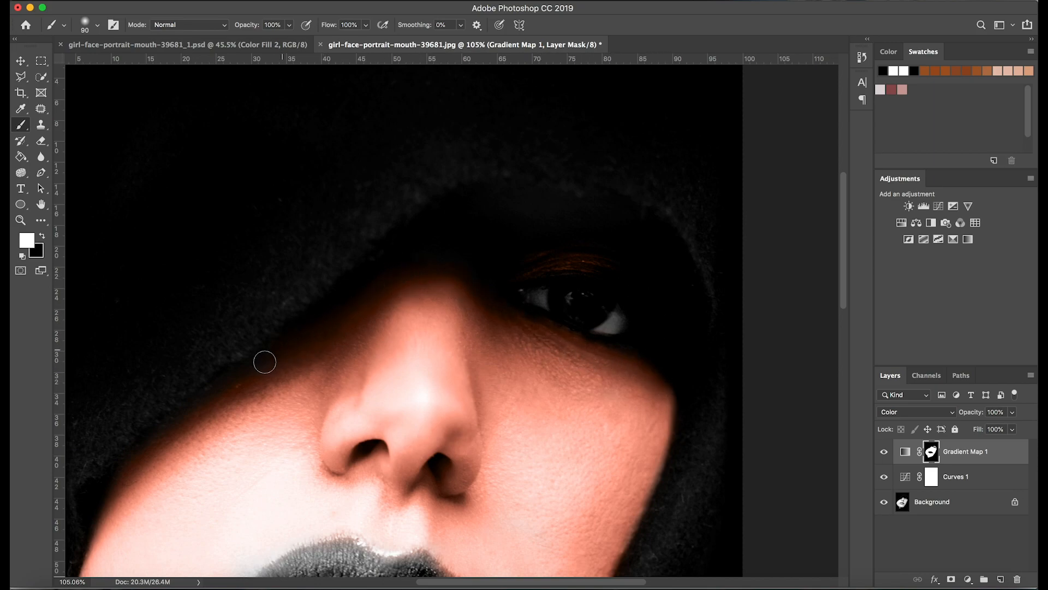
mouse_move(504, 209)
mouse_down()
mouse_move(646, 231)
mouse_move(619, 209)
mouse_move(696, 285)
mouse_move(684, 262)
mouse_move(702, 303)
mouse_move(635, 228)
mouse_move(554, 203)
mouse_move(566, 206)
mouse_move(516, 209)
mouse_move(584, 202)
mouse_move(500, 205)
mouse_move(525, 192)
mouse_move(441, 225)
mouse_move(484, 198)
mouse_move(424, 234)
mouse_move(370, 288)
mouse_move(556, 219)
mouse_move(618, 220)
mouse_move(683, 267)
mouse_move(671, 234)
mouse_move(598, 208)
mouse_move(593, 180)
mouse_move(720, 304)
mouse_move(573, 239)
mouse_move(689, 270)
mouse_move(705, 285)
mouse_move(718, 274)
mouse_move(649, 204)
mouse_move(697, 262)
mouse_move(696, 248)
mouse_move(687, 248)
mouse_move(699, 257)
mouse_move(694, 278)
mouse_move(712, 284)
mouse_move(706, 271)
mouse_move(722, 294)
mouse_move(716, 276)
mouse_move(683, 259)
mouse_up()
Step: Switch to black with a 45 px brush and remove the skin tone spilling onto the hood's edge near the eye
key(x)
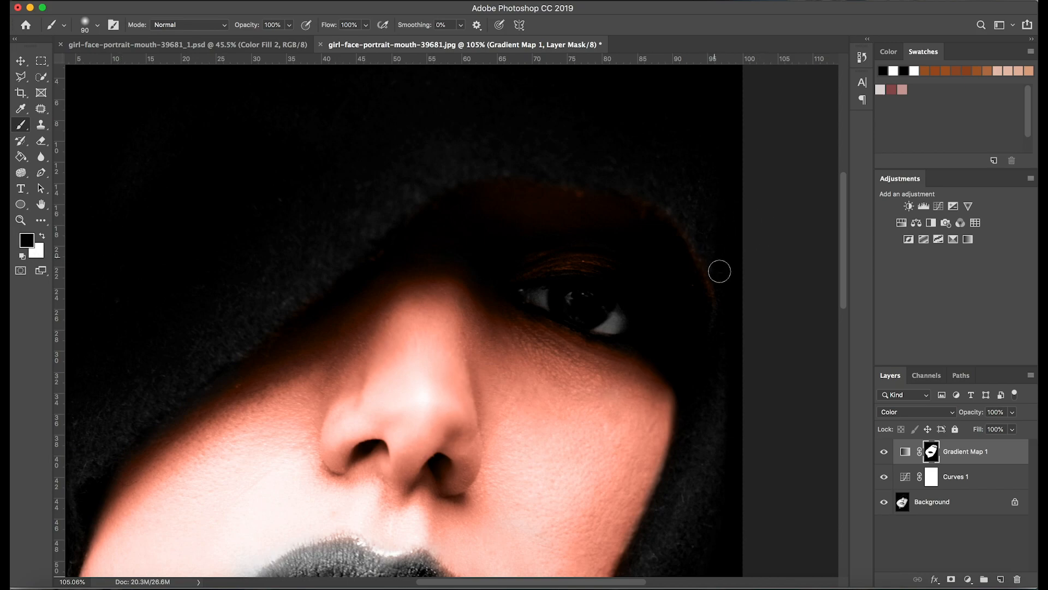
key(bracketleft)
key(bracketleft)
key(bracketleft)
key(bracketleft)
key(bracketleft)
mouse_move(646, 261)
mouse_down()
mouse_move(575, 286)
mouse_move(604, 279)
mouse_move(599, 271)
mouse_up()
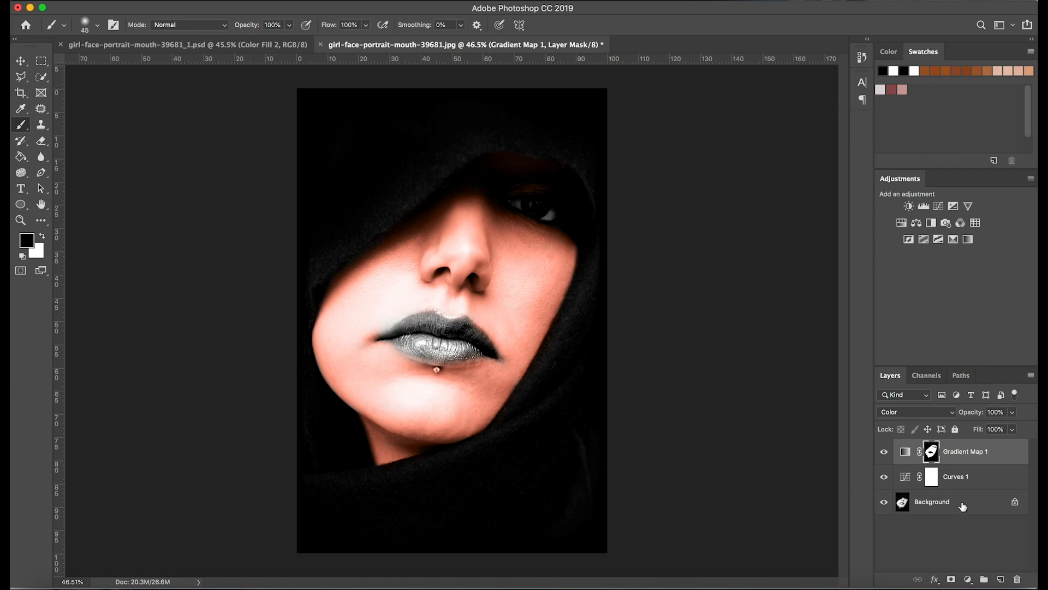
Step: Add a Solid Color fill layer in deep, fully saturated red above the Gradient Map
click(968, 579)
click(973, 346)
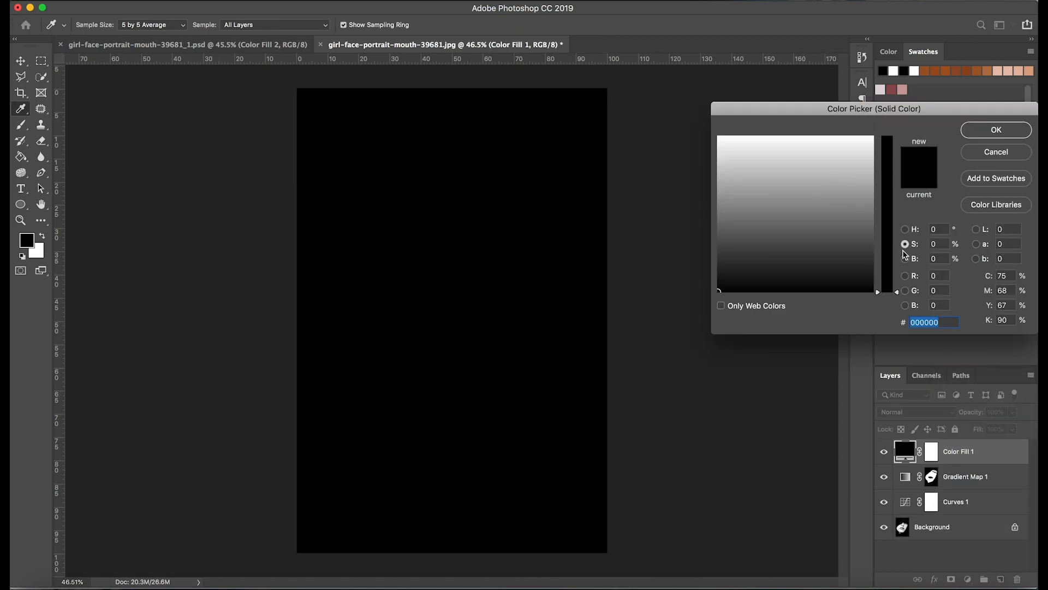
click(905, 229)
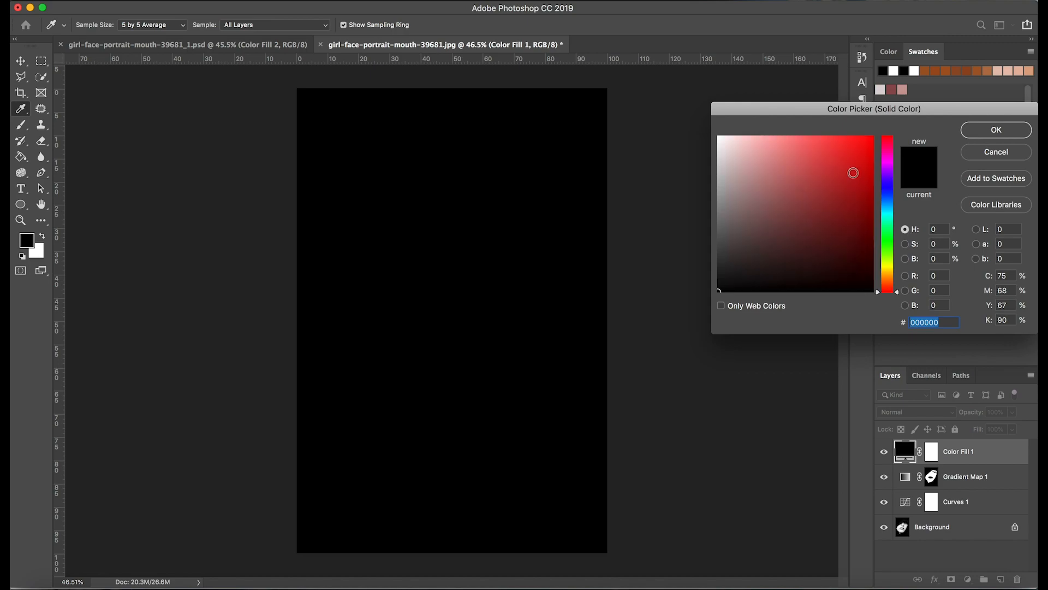
click(874, 139)
click(874, 135)
drag(874, 135, 874, 187)
click(992, 131)
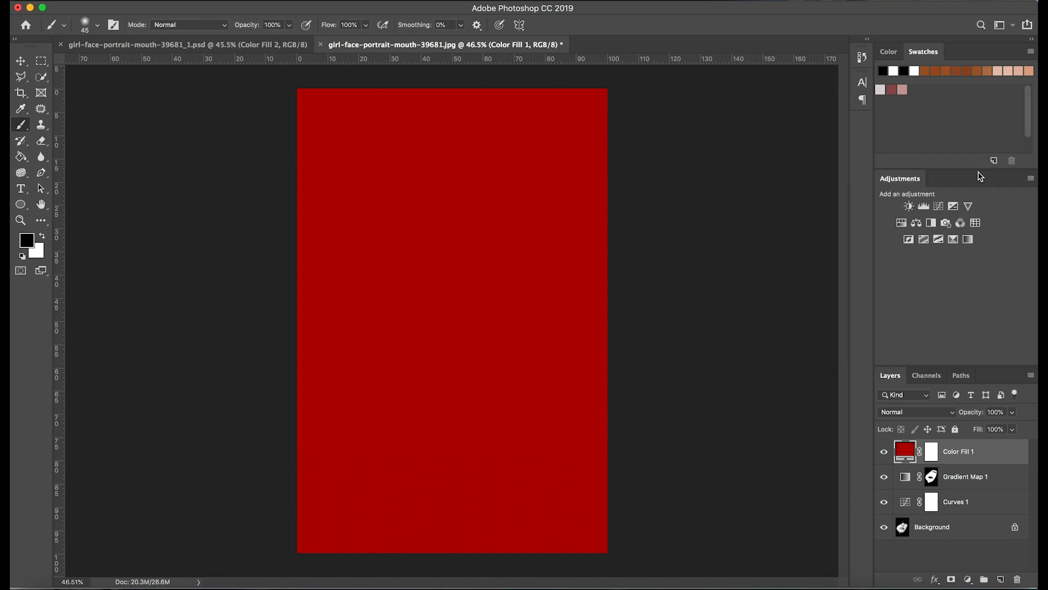
Step: Set the red fill layer's blend mode to Color Burn and invert its layer mask to black
click(924, 414)
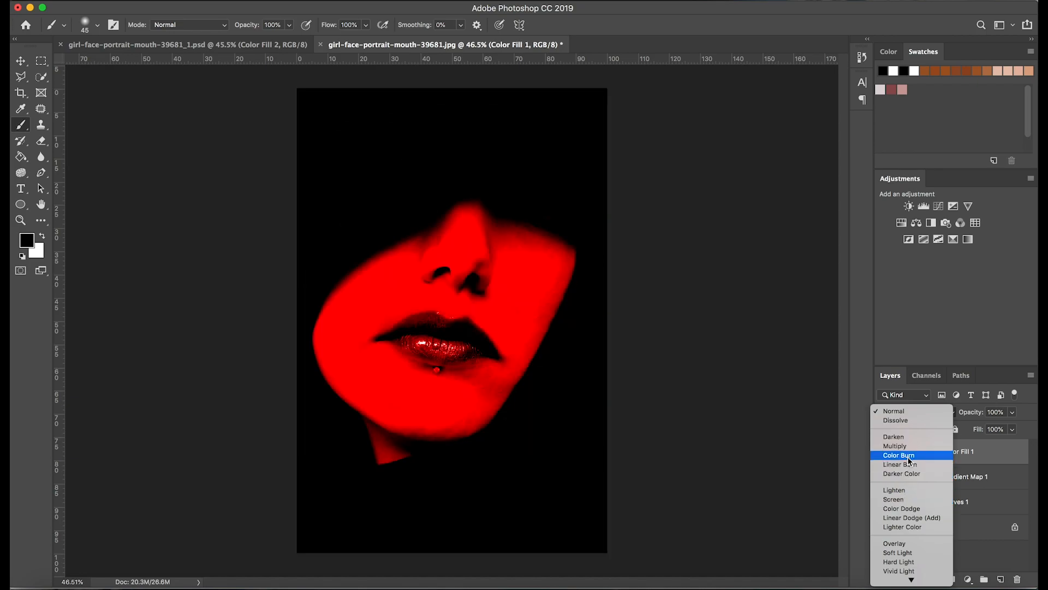
click(909, 460)
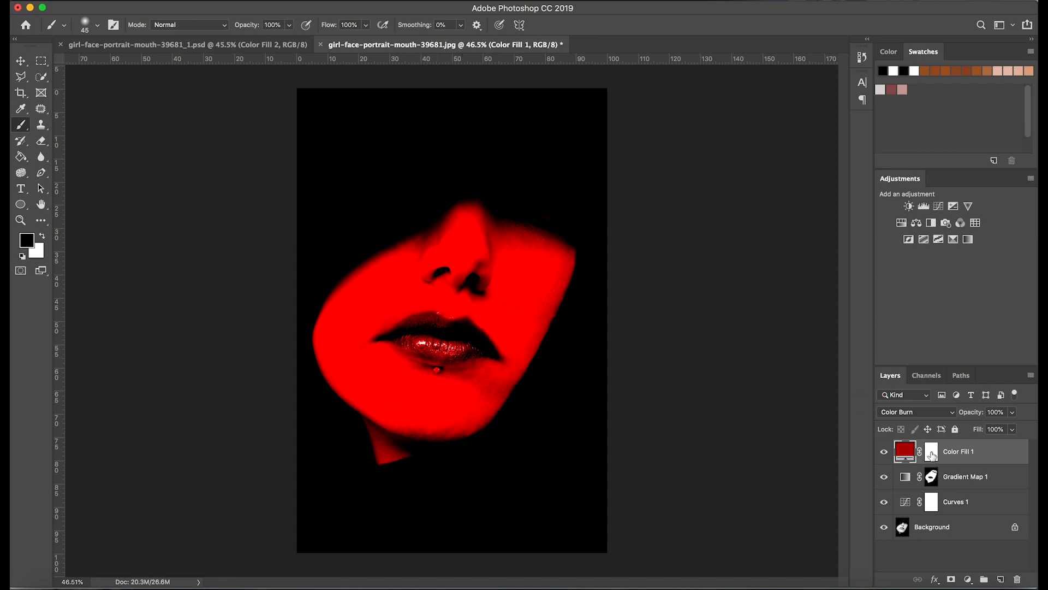
click(932, 456)
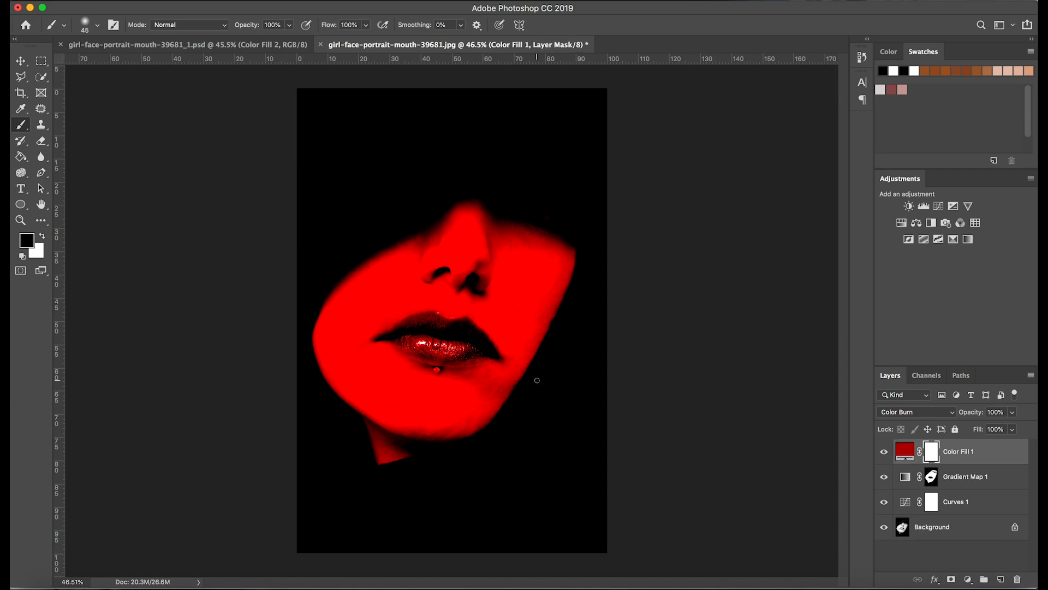
key(super+i)
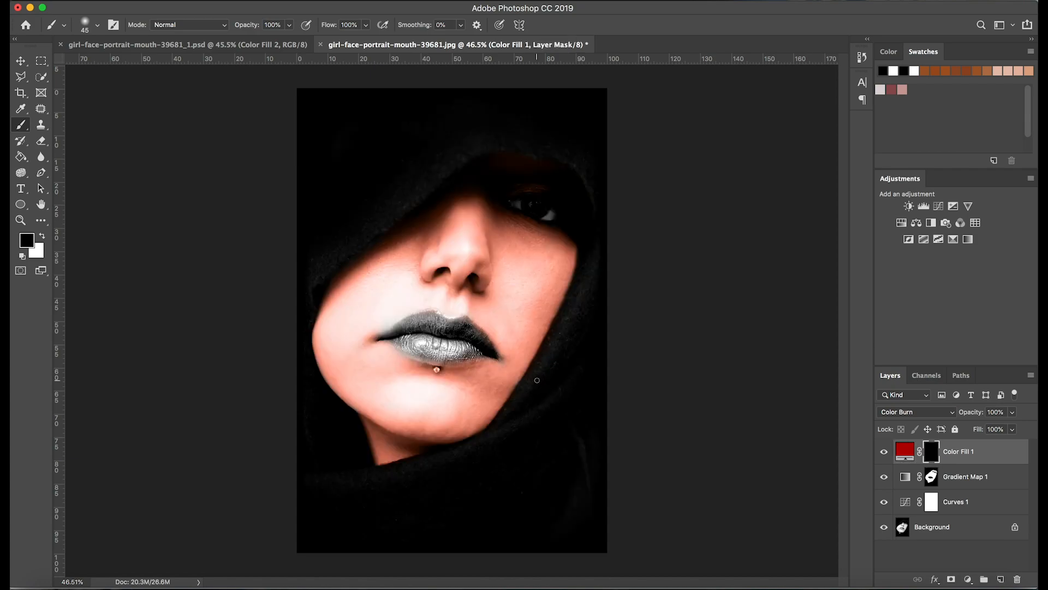
Step: Set the foreground to white and begin painting the lips on the red fill's mask with a 45 px brush
key(x)
click(26, 241)
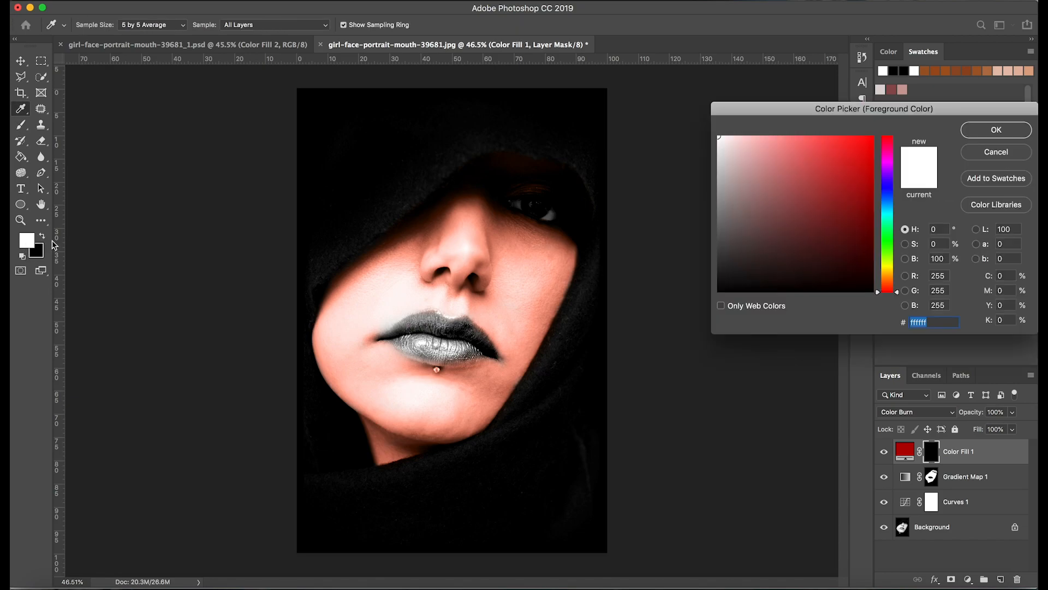
click(991, 154)
key(b)
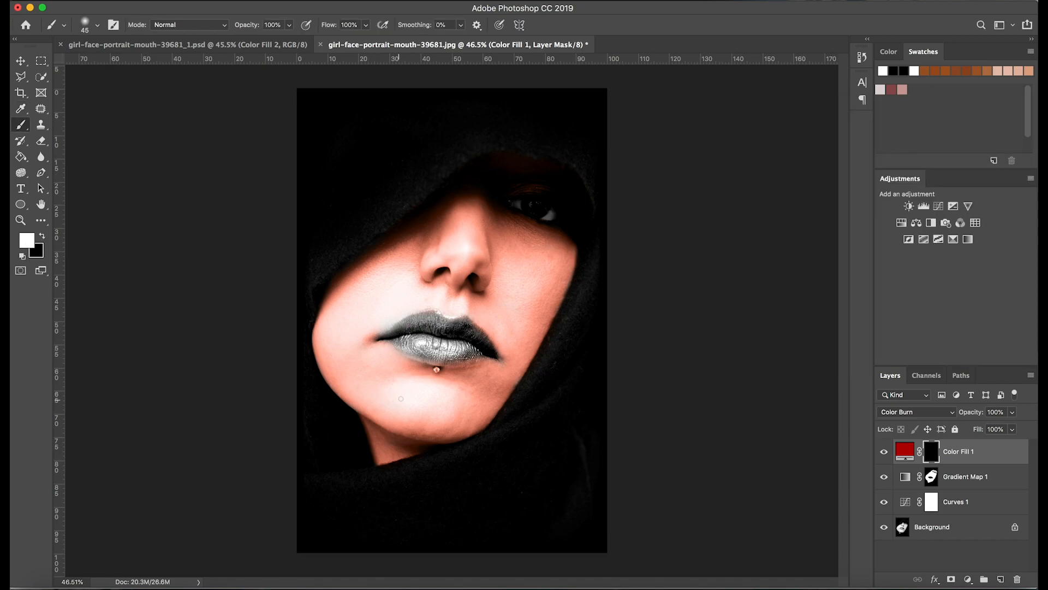
drag(428, 339, 474, 334)
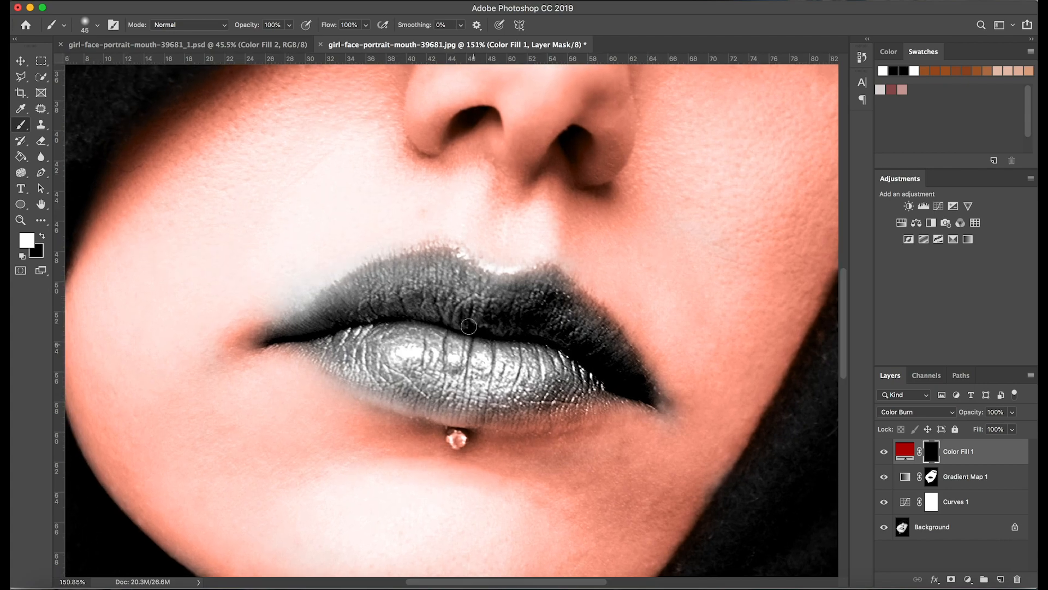
mouse_move(371, 355)
mouse_down()
mouse_move(446, 362)
mouse_move(384, 369)
mouse_move(521, 358)
mouse_move(498, 392)
mouse_move(610, 373)
mouse_move(642, 387)
mouse_move(416, 377)
mouse_move(537, 357)
mouse_move(453, 302)
mouse_move(347, 310)
mouse_move(493, 302)
mouse_move(550, 356)
mouse_move(475, 388)
mouse_move(362, 363)
mouse_move(327, 343)
mouse_move(396, 283)
mouse_move(433, 275)
mouse_move(568, 311)
mouse_move(421, 351)
mouse_move(509, 348)
mouse_move(599, 374)
mouse_up()
Step: Finish painting the lips red out to their edges with a 35 px brush, and mask out the spill at the mouth corner in black
key(bracketright)
key(bracketright)
key(bracketright)
key(bracketright)
key(bracketright)
key(bracketright)
key(bracketleft)
key(bracketleft)
key(bracketleft)
key(bracketleft)
key(bracketleft)
key(bracketleft)
key(bracketleft)
key(bracketleft)
mouse_move(362, 322)
mouse_down()
mouse_move(297, 330)
mouse_move(420, 259)
mouse_move(524, 288)
mouse_move(548, 274)
mouse_move(632, 345)
mouse_move(624, 353)
mouse_move(647, 375)
mouse_move(649, 399)
mouse_move(589, 392)
mouse_move(535, 408)
mouse_move(487, 406)
mouse_move(568, 387)
mouse_move(577, 397)
mouse_move(461, 404)
mouse_move(587, 397)
mouse_move(411, 395)
mouse_move(300, 345)
mouse_move(345, 379)
mouse_move(288, 343)
mouse_up()
mouse_move(424, 362)
mouse_down()
mouse_move(367, 390)
mouse_move(458, 408)
mouse_move(603, 415)
mouse_move(661, 406)
mouse_move(269, 332)
mouse_move(386, 281)
mouse_move(511, 366)
mouse_up()
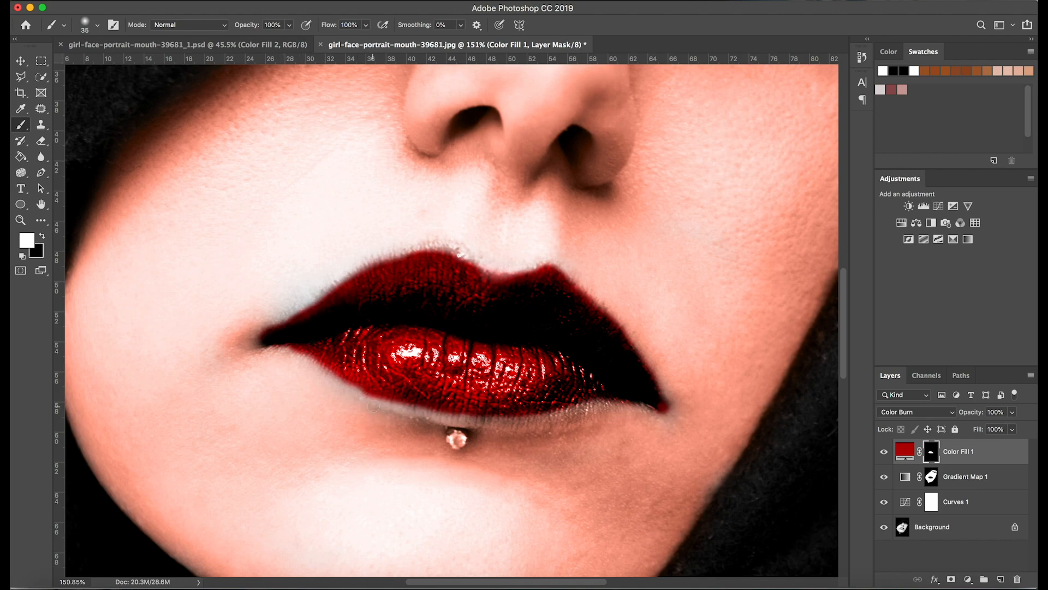
key(x)
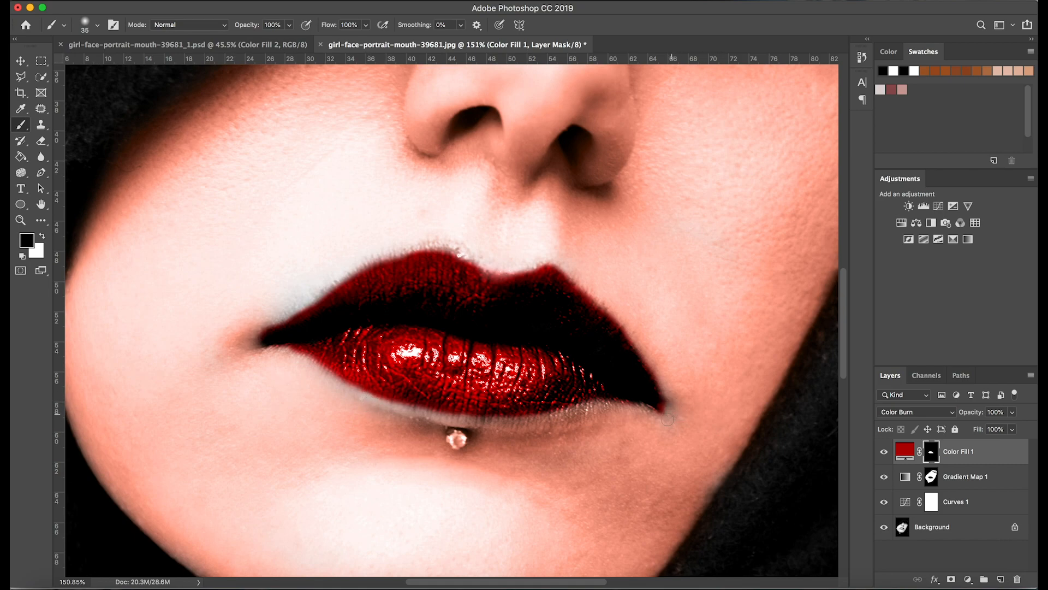
Step: Paint white on the Gradient Map mask around the lips to fill the gray gaps with skin tone
click(909, 481)
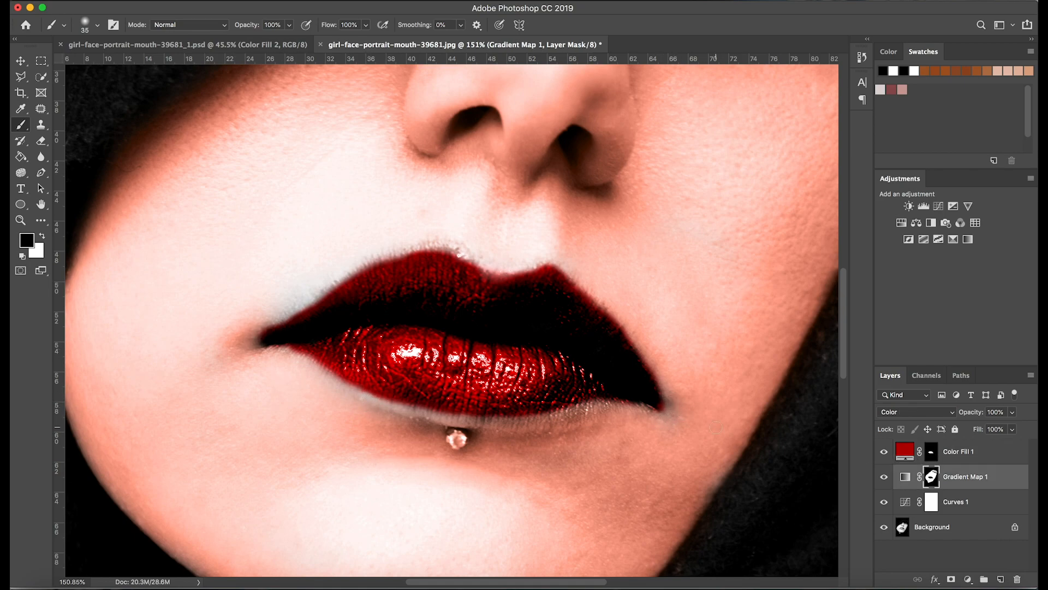
key(x)
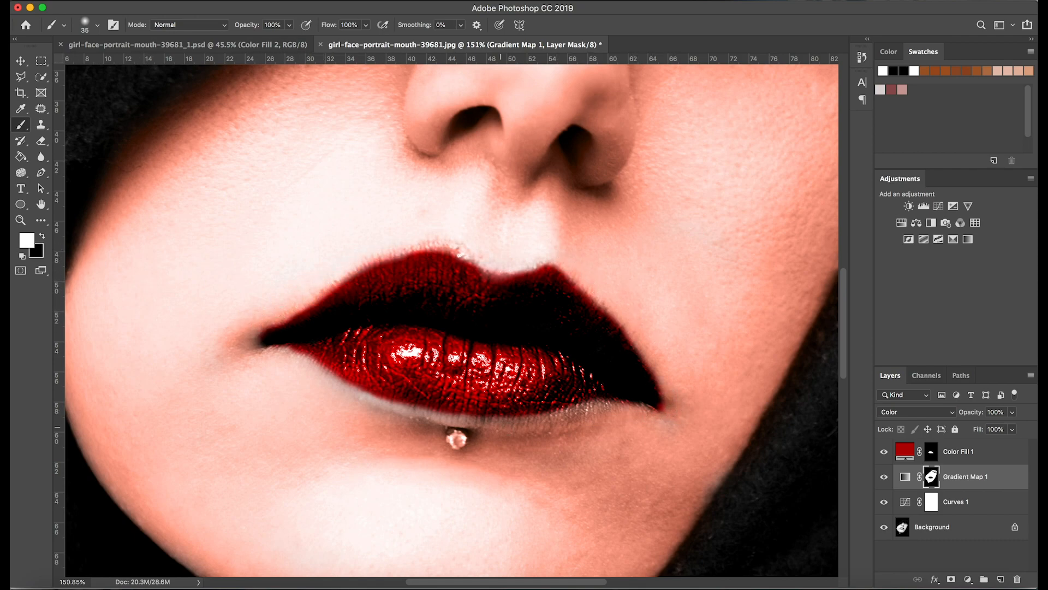
scroll(445, 374, left, 3)
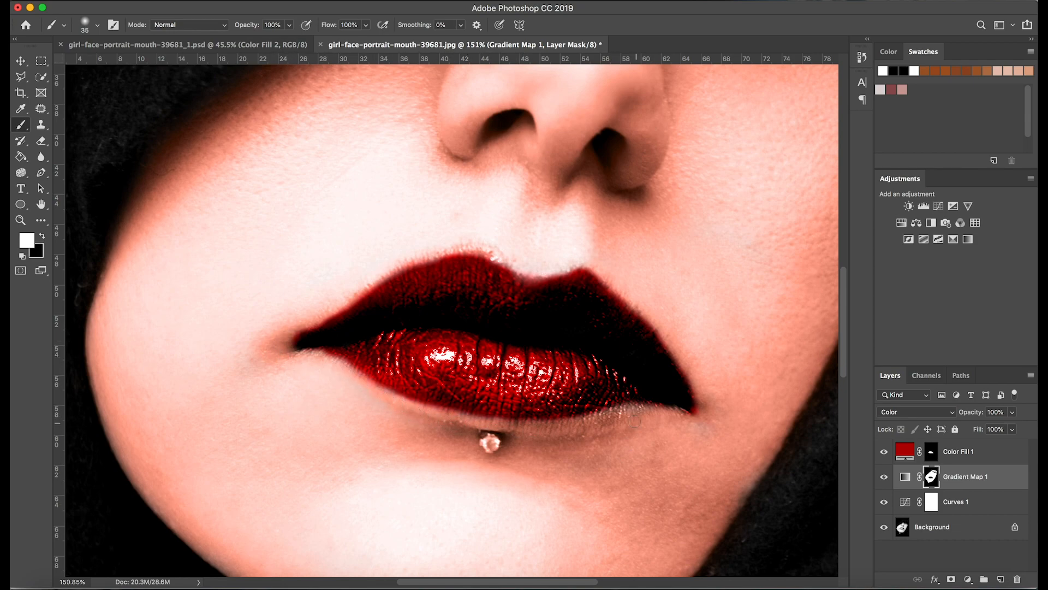
scroll(679, 424, down, 10)
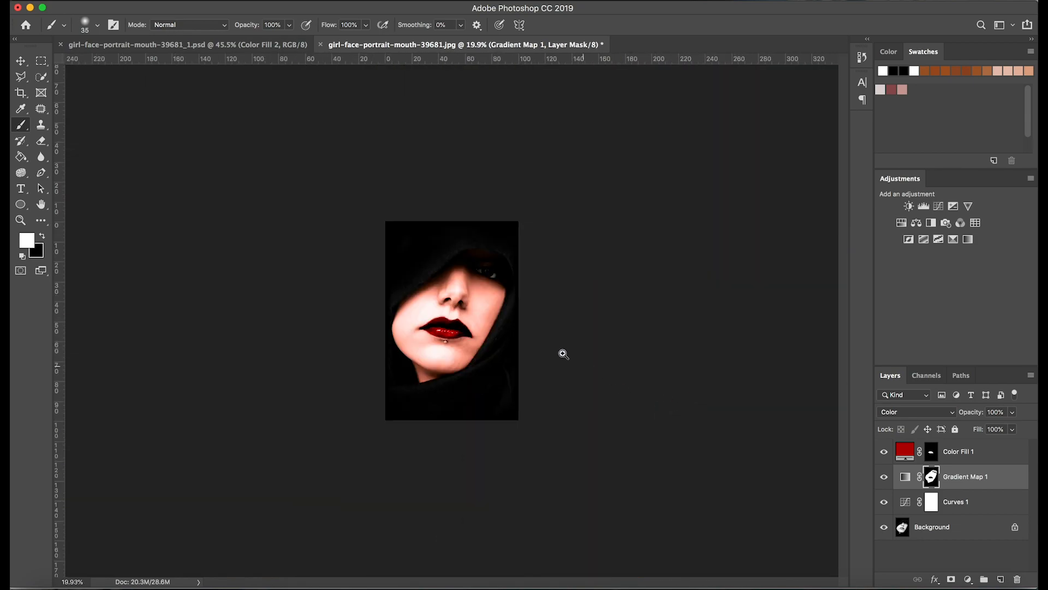
scroll(588, 368, up, 5)
scroll(532, 318, down, 2)
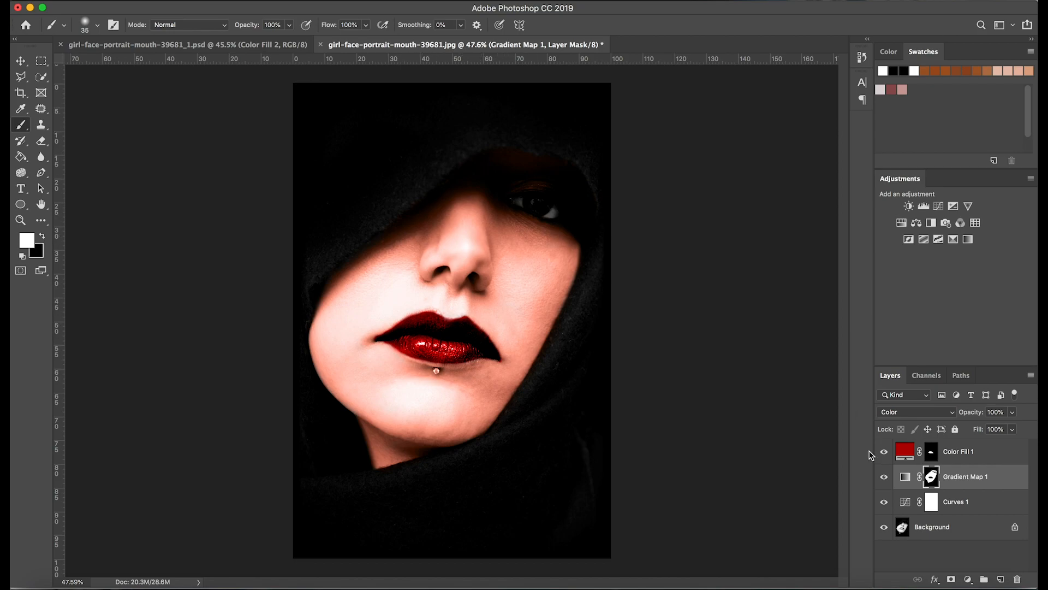
Step: Add a medium blue Solid Color fill layer above the red lip fill and set its blend mode to Color
click(905, 451)
click(968, 578)
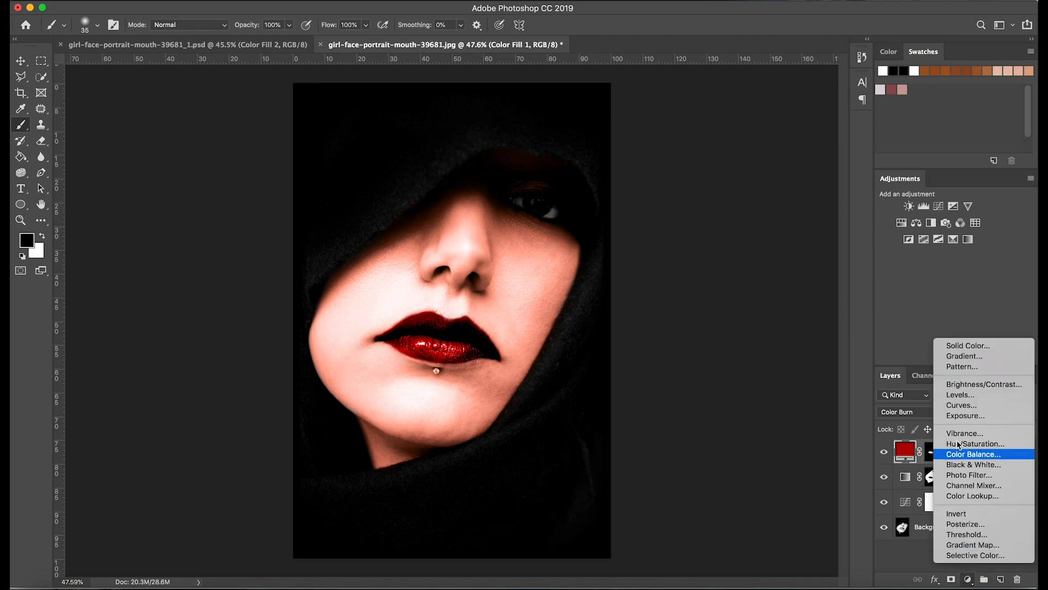
click(999, 346)
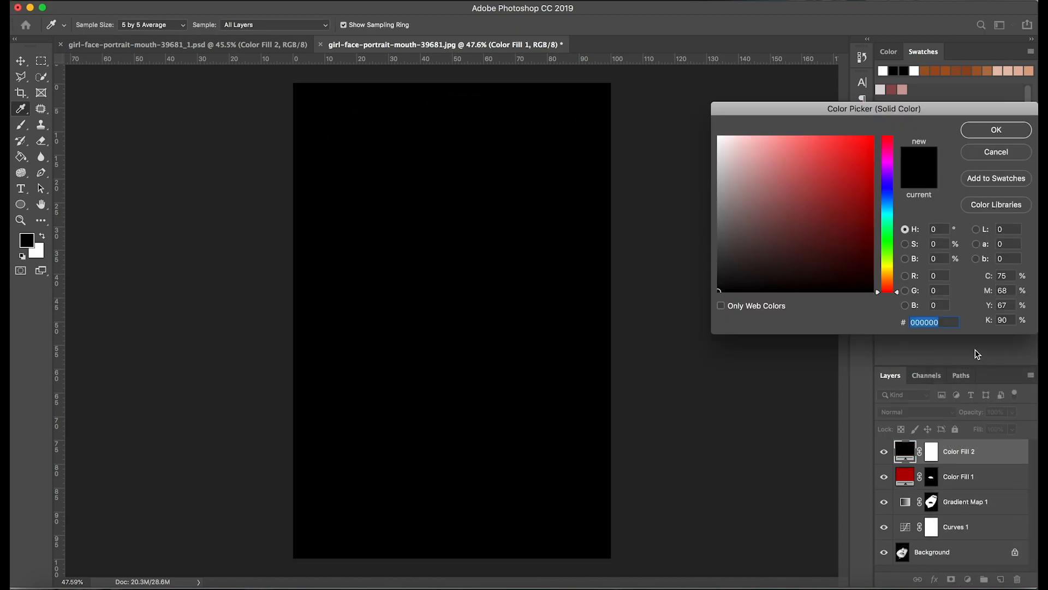
mouse_move(888, 186)
mouse_down()
mouse_move(888, 216)
mouse_move(889, 200)
mouse_up()
click(867, 187)
click(996, 129)
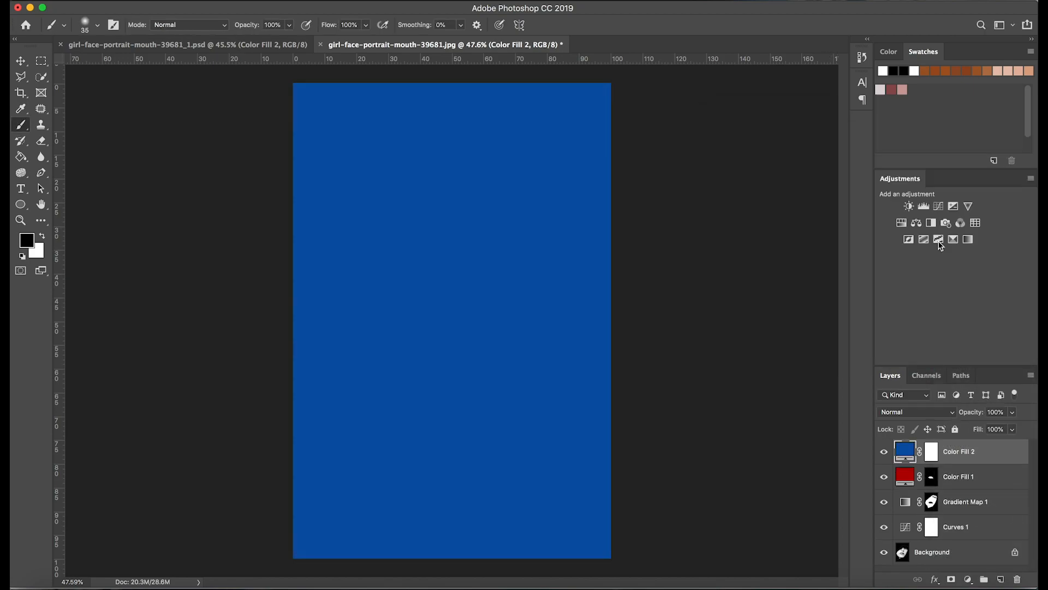
click(935, 416)
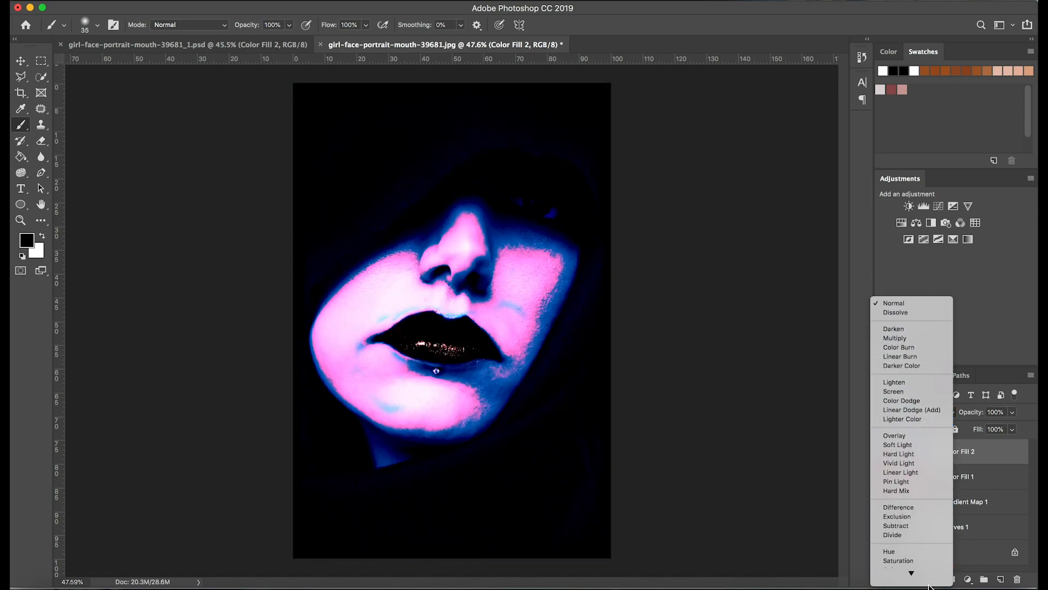
click(923, 572)
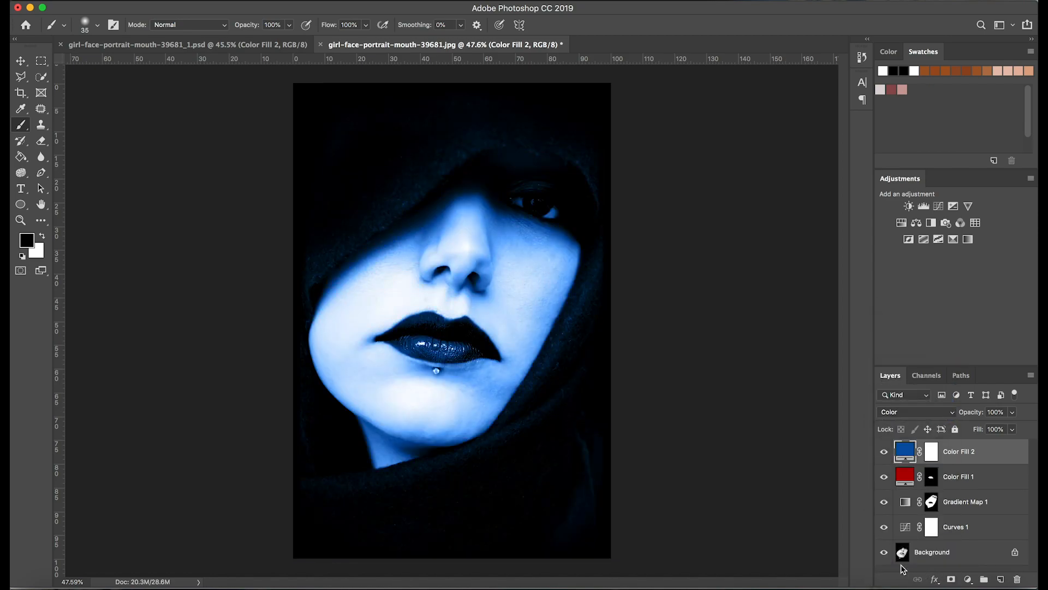
Step: Invert the blue fill's mask to black and paint white over the hood with a 150 px brush
click(931, 451)
key(x)
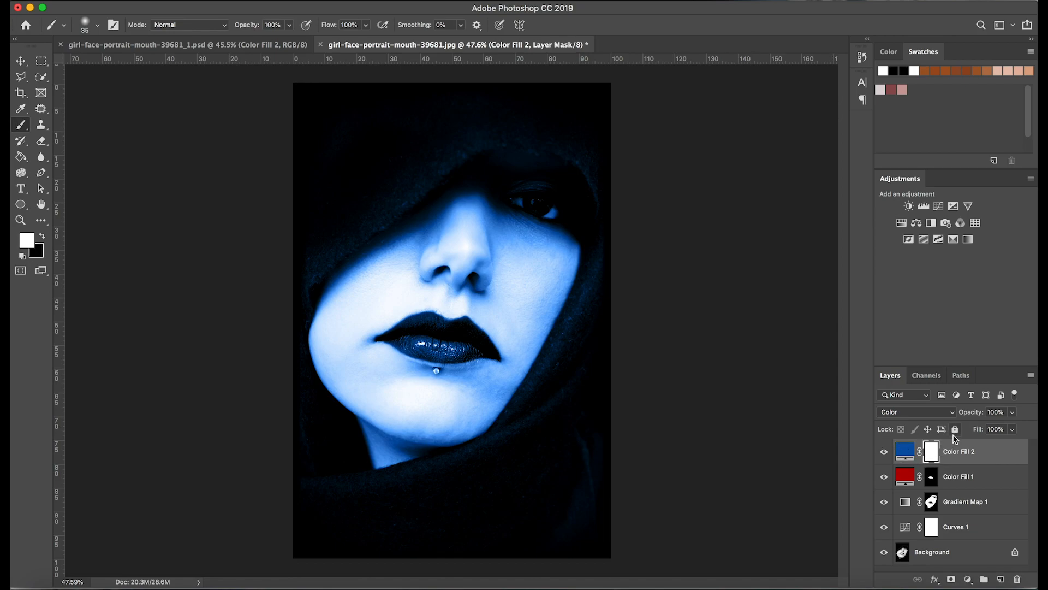
key(super+i)
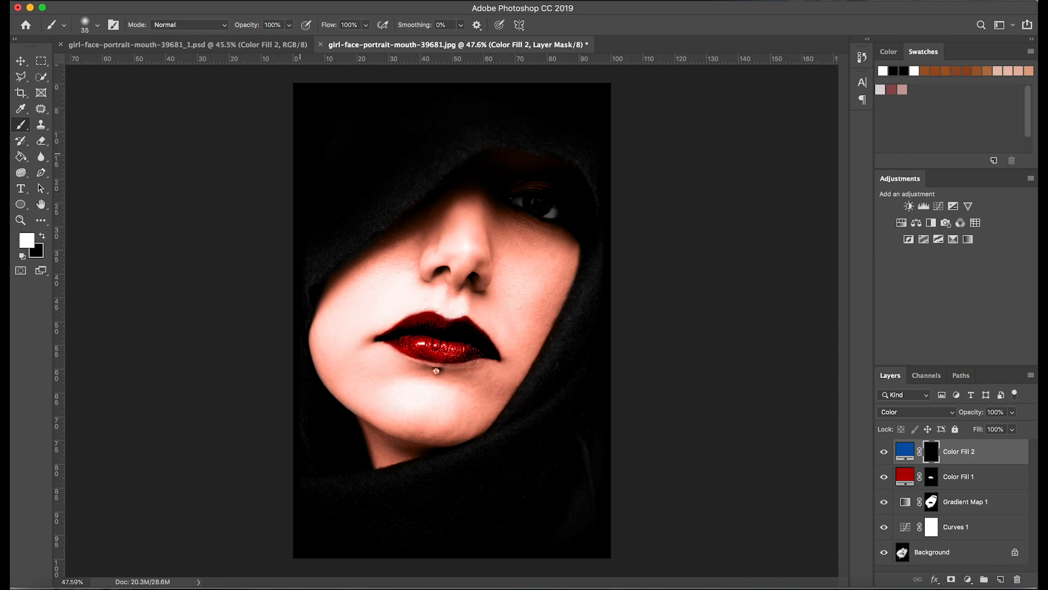
key(bracketright)
key(bracketright)
key(bracketright)
key(bracketright)
key(bracketright)
mouse_move(358, 174)
mouse_down()
mouse_move(318, 151)
mouse_move(303, 94)
mouse_move(371, 157)
mouse_up()
Step: Copy the Gradient Map 1 layer mask onto the Color Fill 2 layer, replacing its existing mask
click(932, 503)
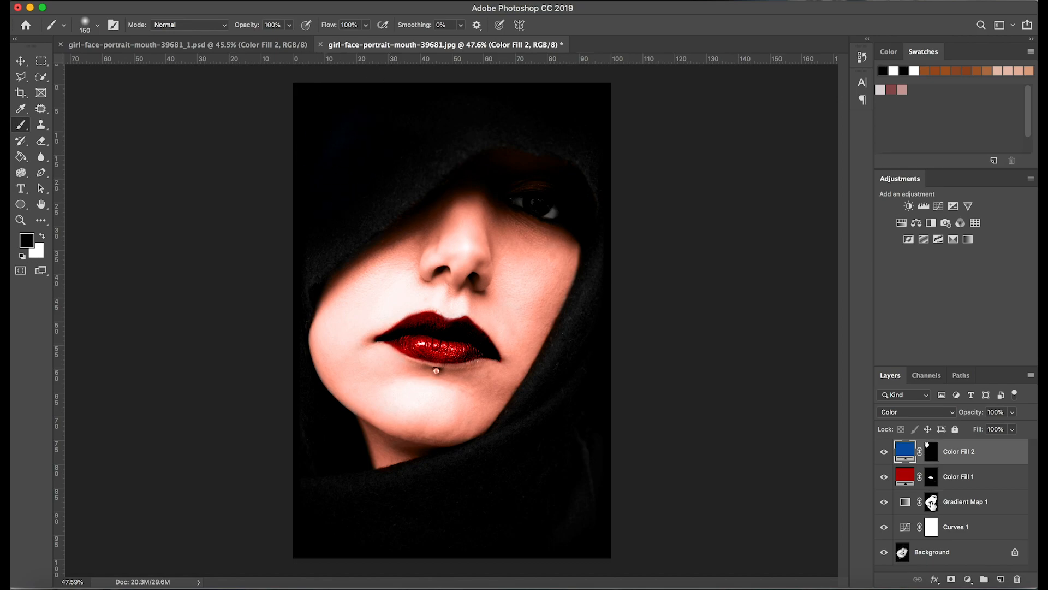
drag(932, 503, 938, 456)
click(614, 202)
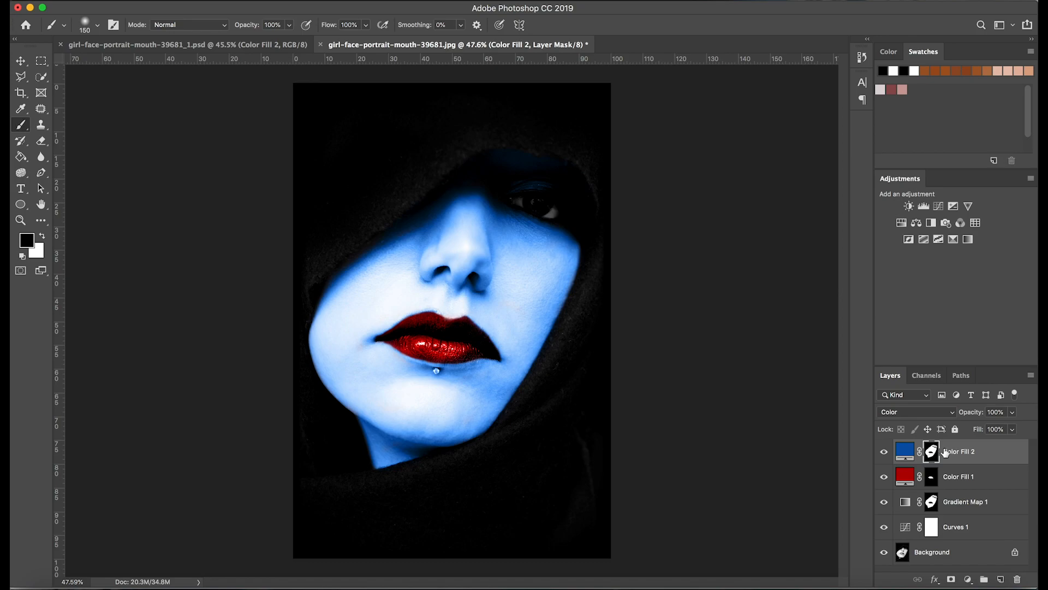
Step: Invert the Color Fill 2 mask and paint black over the lips and the eye to clear the blue there
key(ctrl+i)
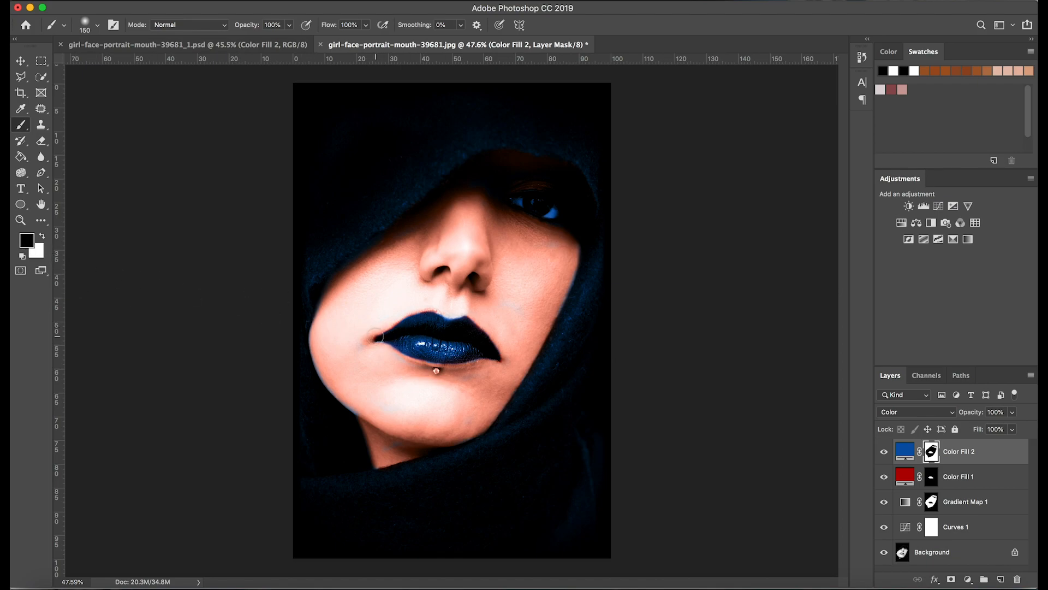
mouse_move(386, 331)
mouse_down()
mouse_move(449, 306)
mouse_move(398, 335)
mouse_move(466, 322)
mouse_move(441, 342)
mouse_move(447, 353)
mouse_move(491, 353)
mouse_up()
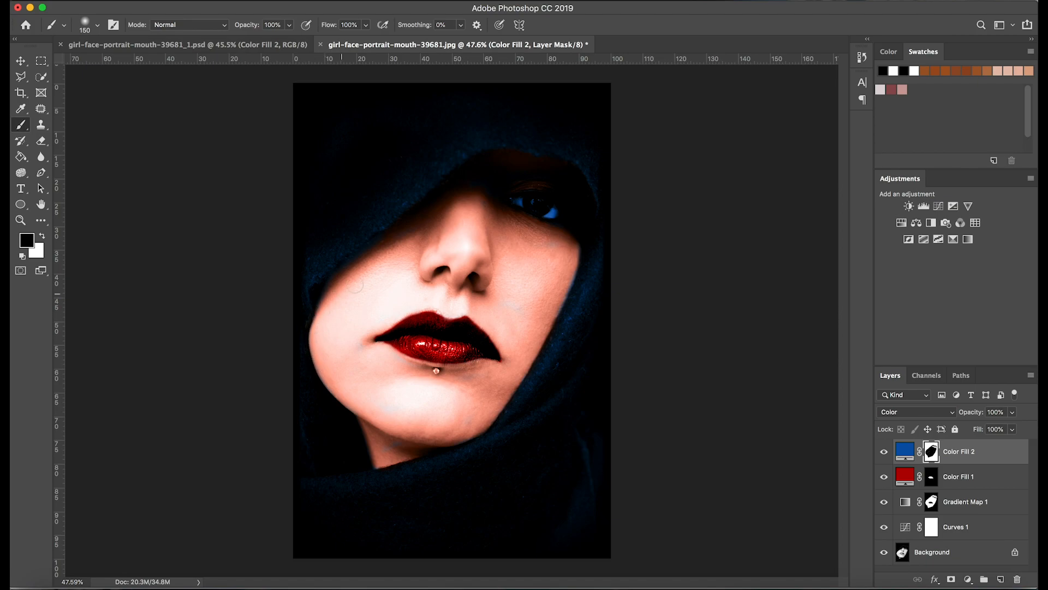
mouse_move(549, 232)
mouse_down()
mouse_move(513, 204)
mouse_move(551, 206)
mouse_move(557, 230)
mouse_up()
Step: Change the Color Fill 2 hood color to dark red, a90d09
click(905, 451)
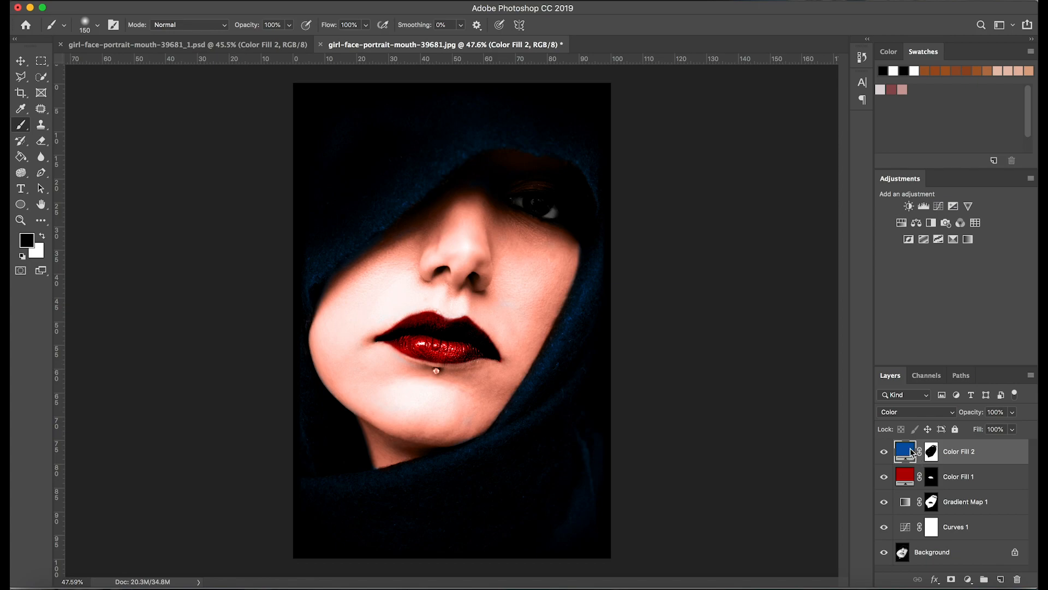
double_click(908, 453)
click(892, 255)
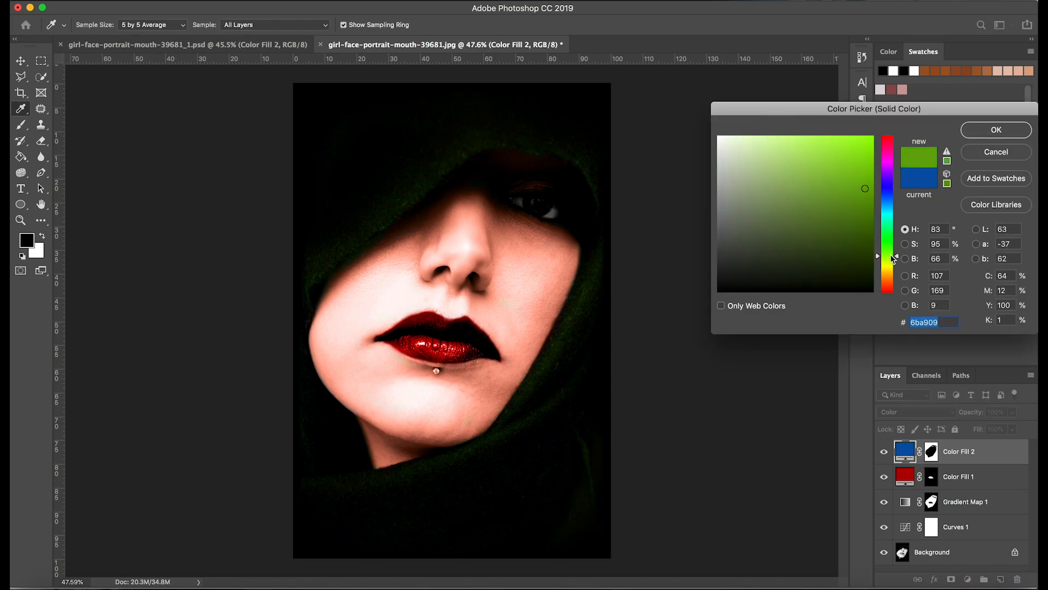
mouse_move(892, 255)
mouse_down()
mouse_move(892, 216)
mouse_move(887, 295)
mouse_up()
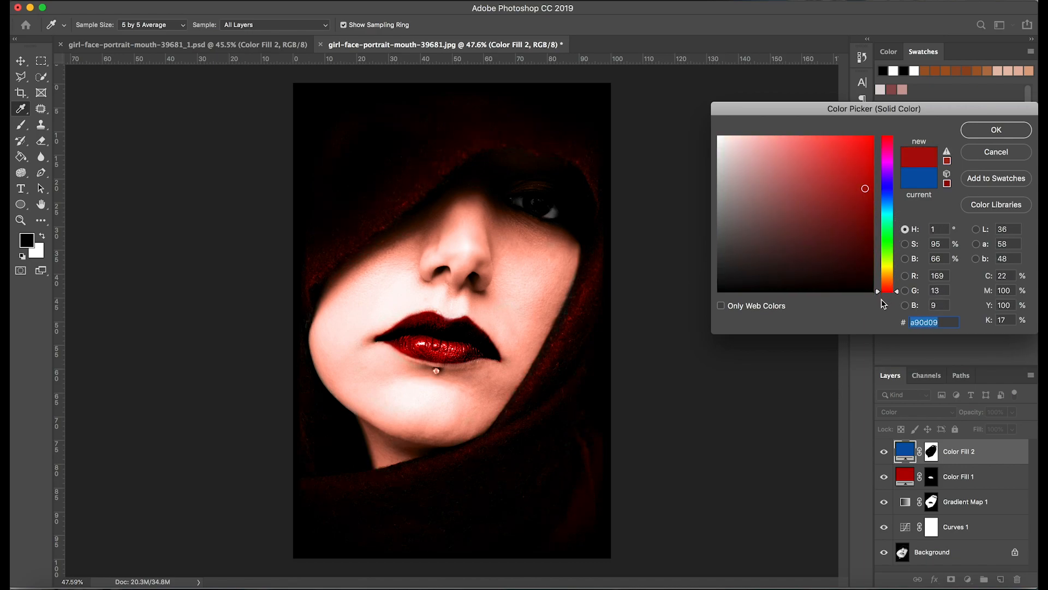
click(996, 131)
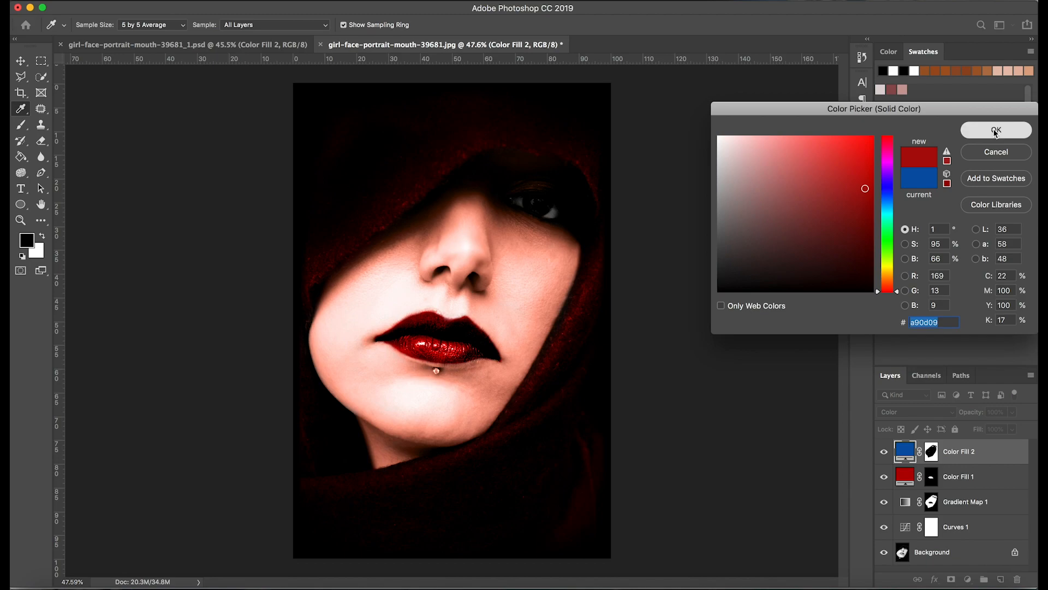
Step: Toggle all layers above the Background off and on to compare the original portrait with the colorized one
alt+click(885, 553)
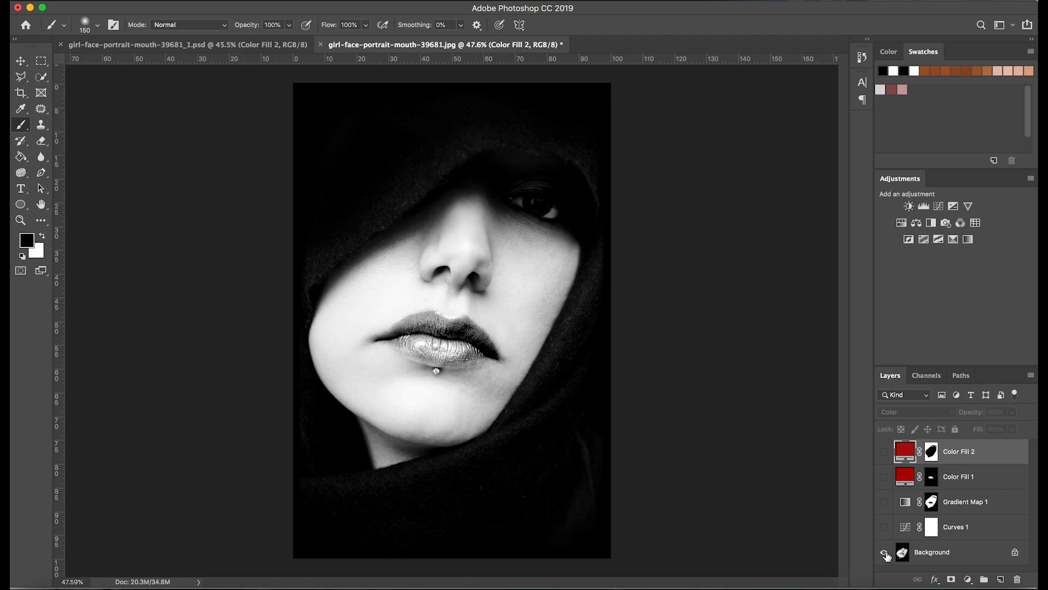
alt+click(885, 554)
alt+click(886, 554)
alt+click(885, 553)
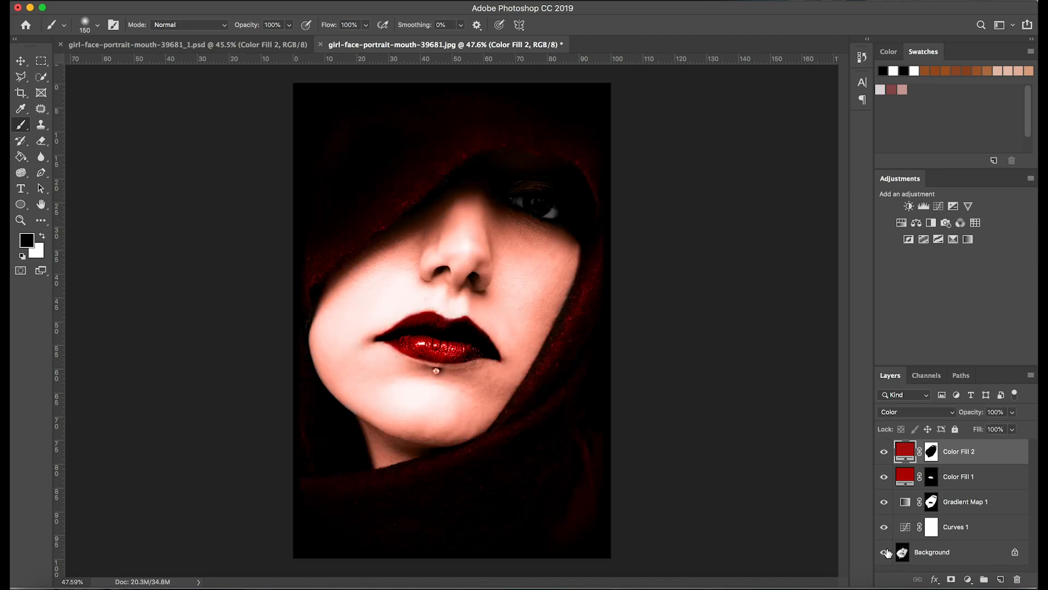